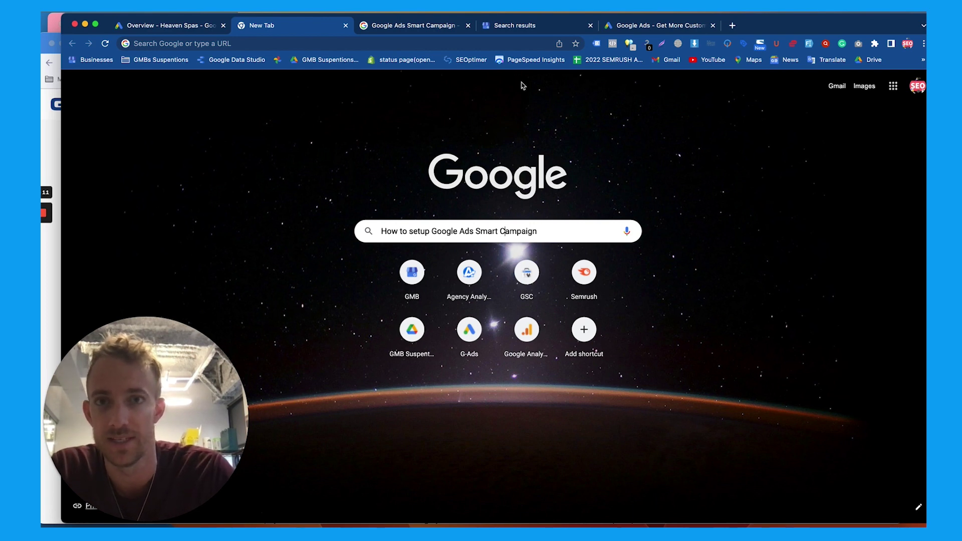
Step: Bring up the image search results for Google Ads Smart Campaign
click(388, 26)
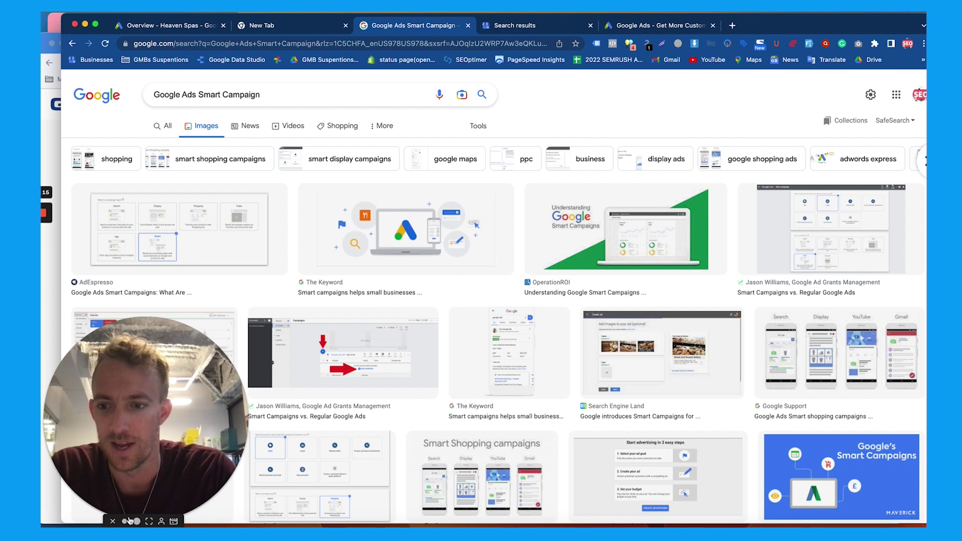
click(130, 521)
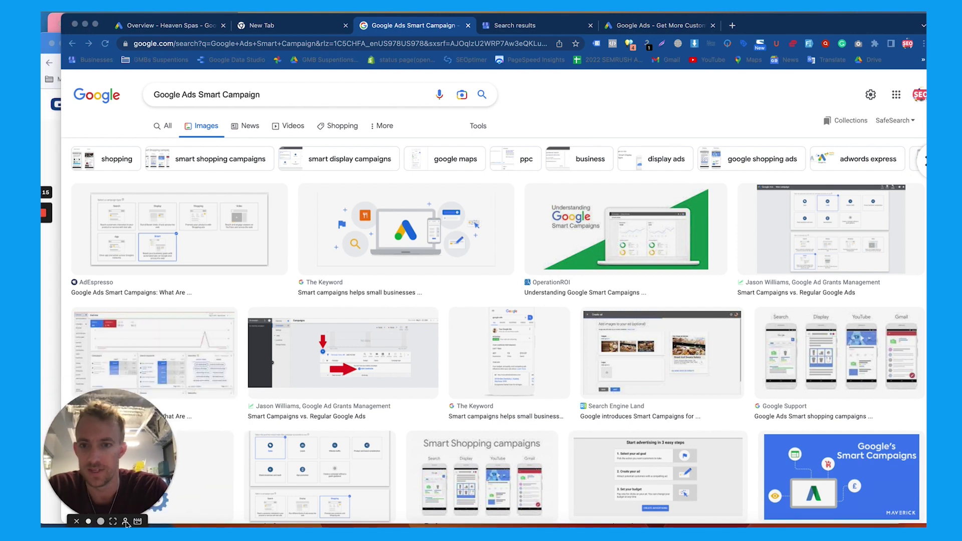
scroll(511, 305, down, 1)
scroll(511, 305, up, 1)
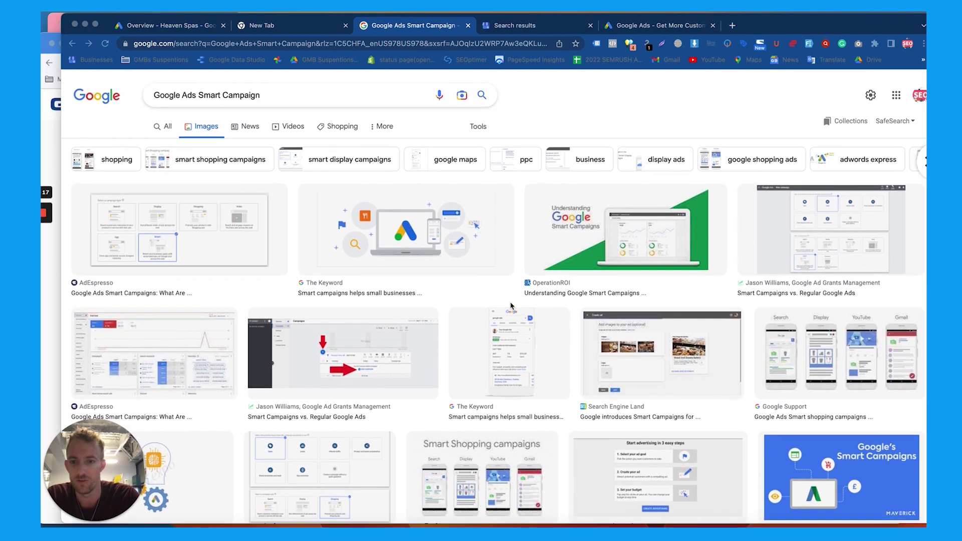
click(137, 521)
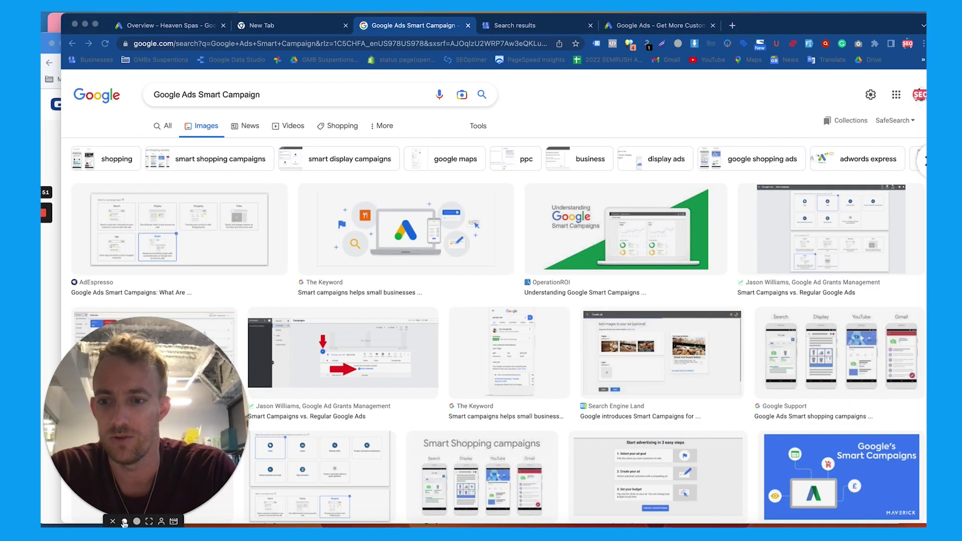
click(124, 522)
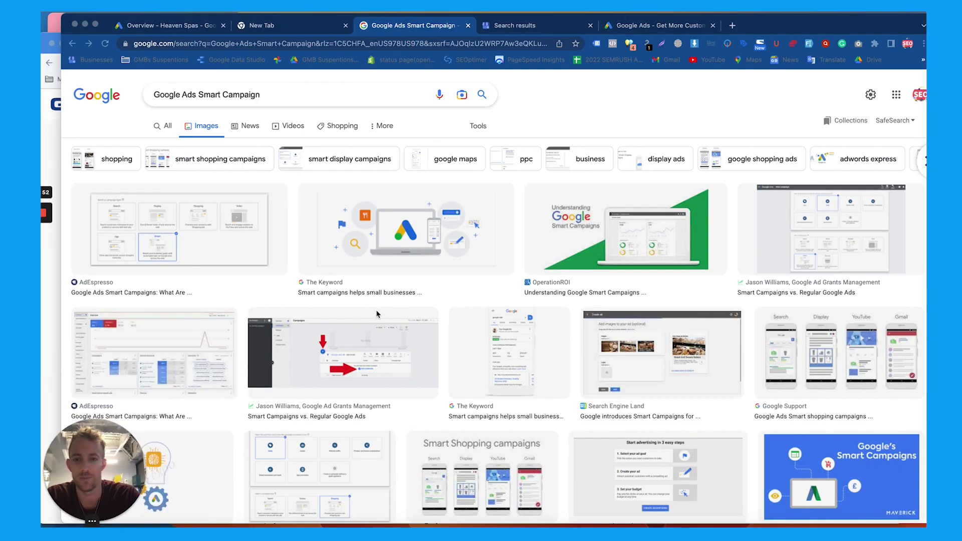
Step: Close the blank new tab and return to the Google Ads Smart Campaign image results
click(311, 32)
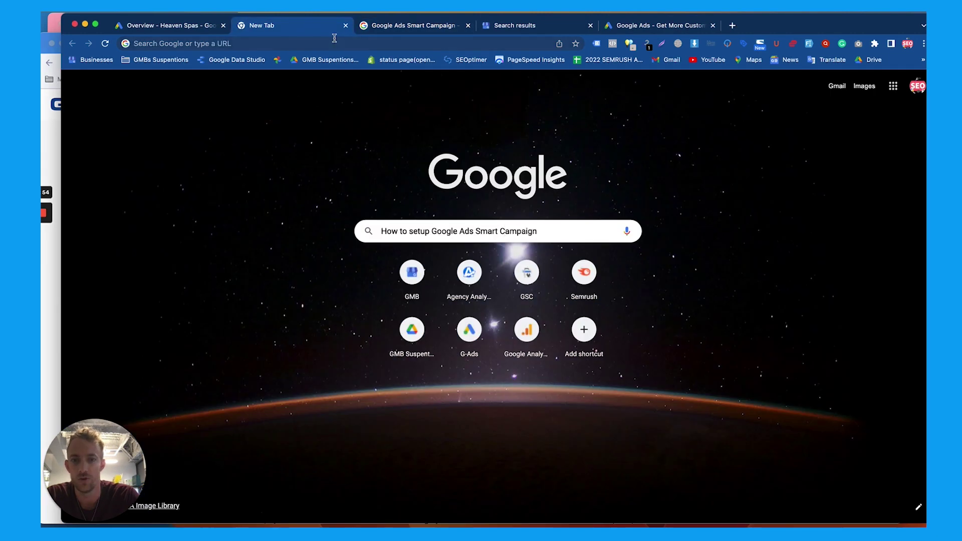
click(345, 26)
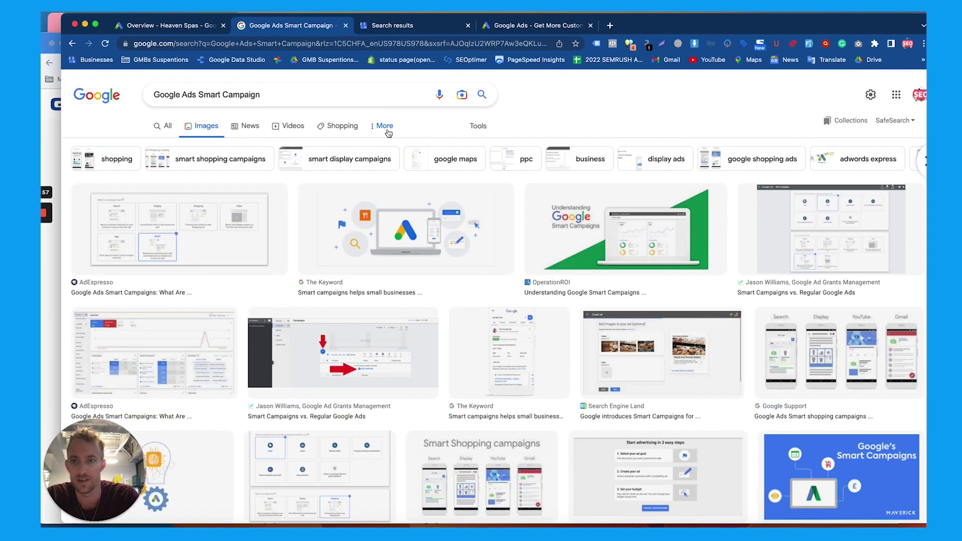
double_click(264, 94)
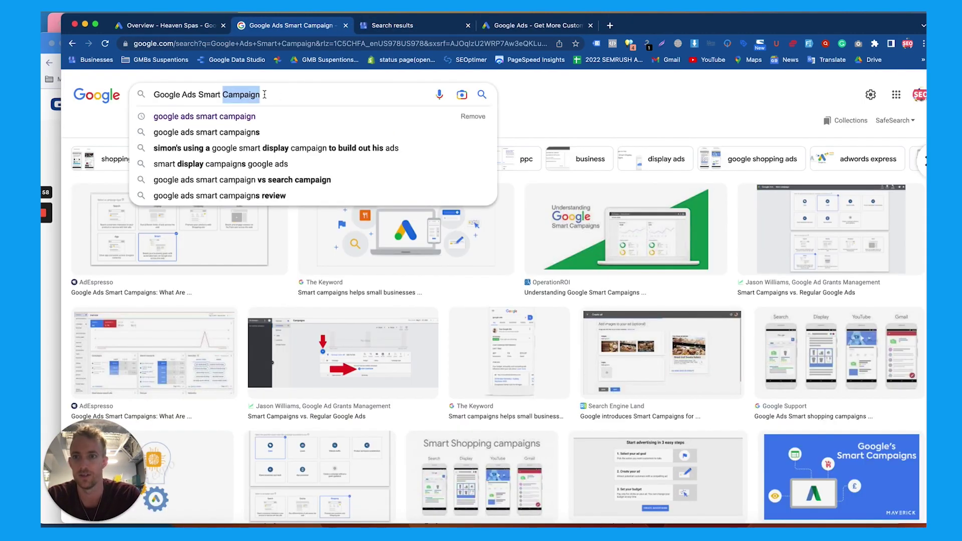
key(Right)
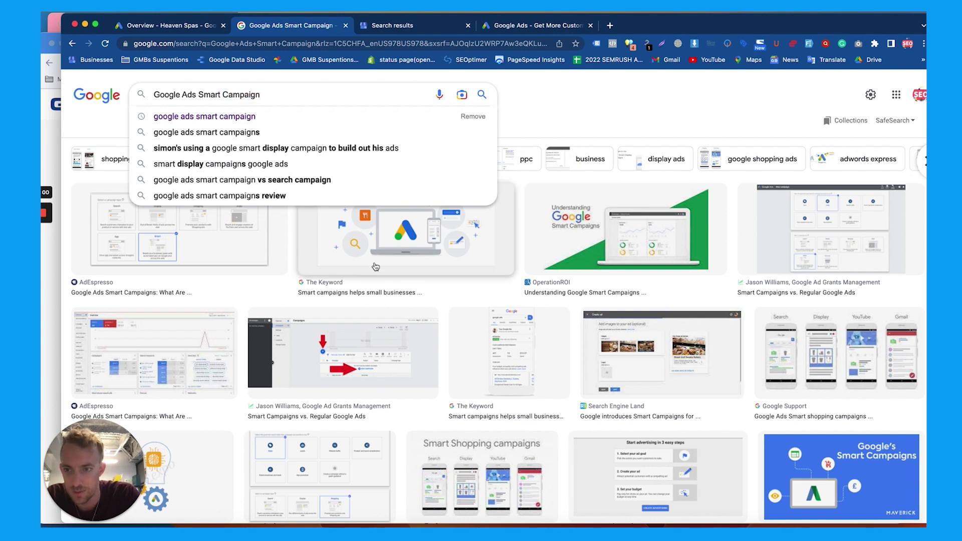
Step: Preview the AdEspresso and Google Ad Grants Management campaign-type images and the Google Support image of Smart shopping ad placements
click(219, 252)
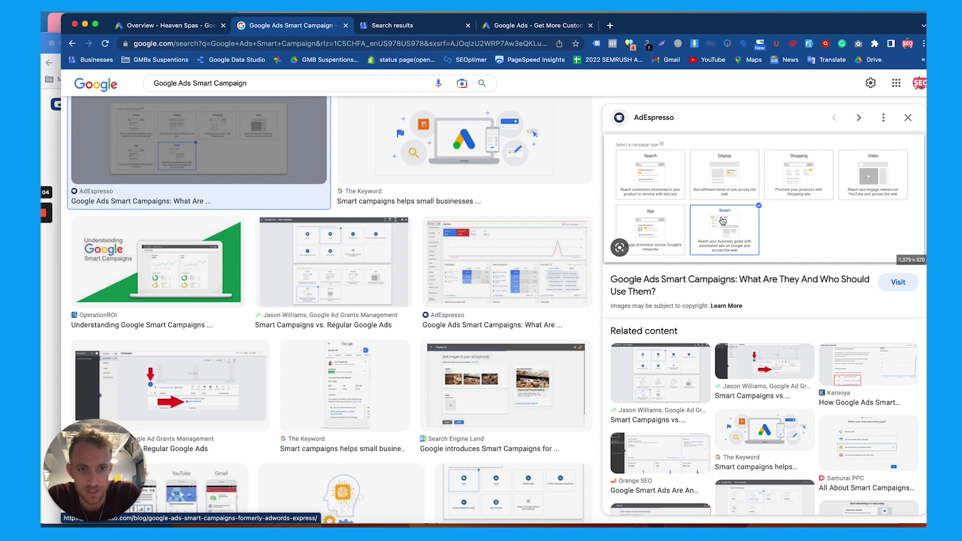
click(911, 123)
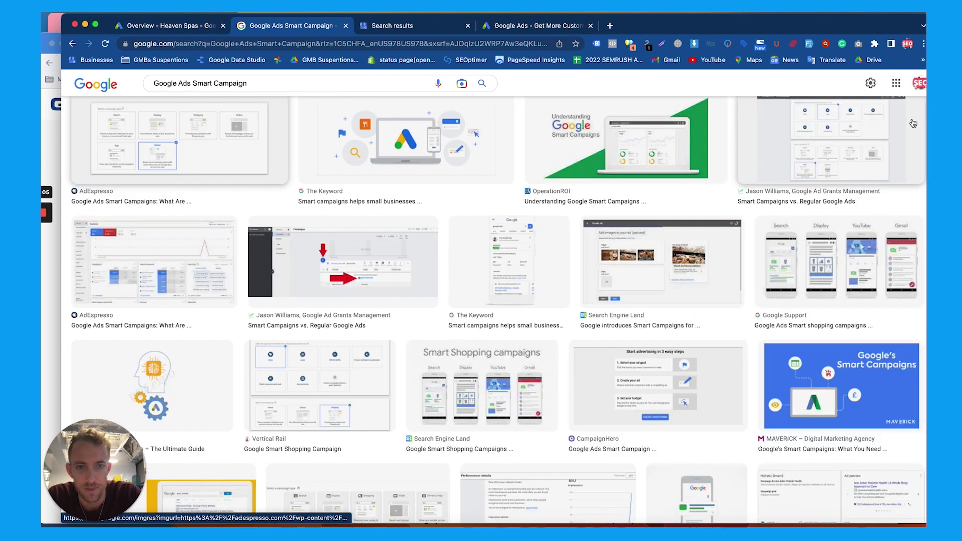
click(853, 148)
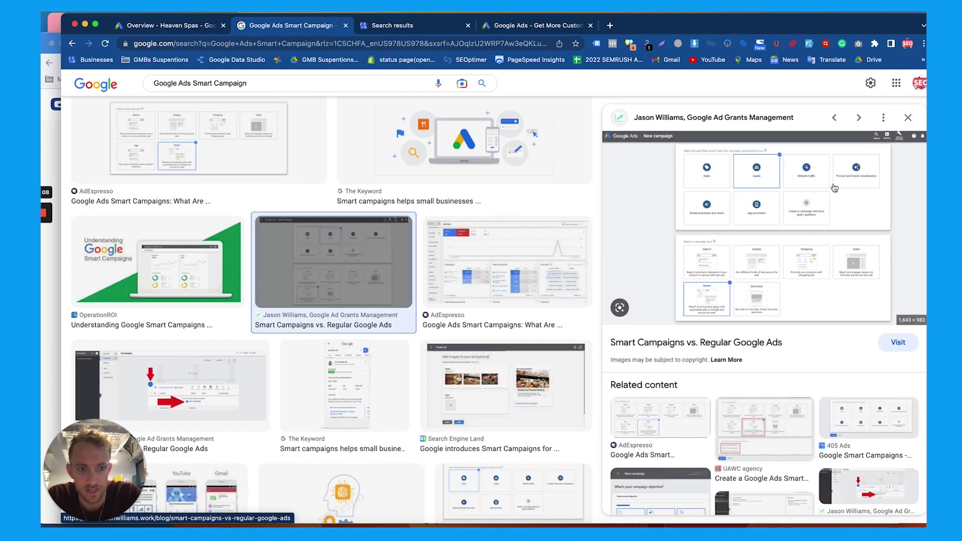
click(905, 119)
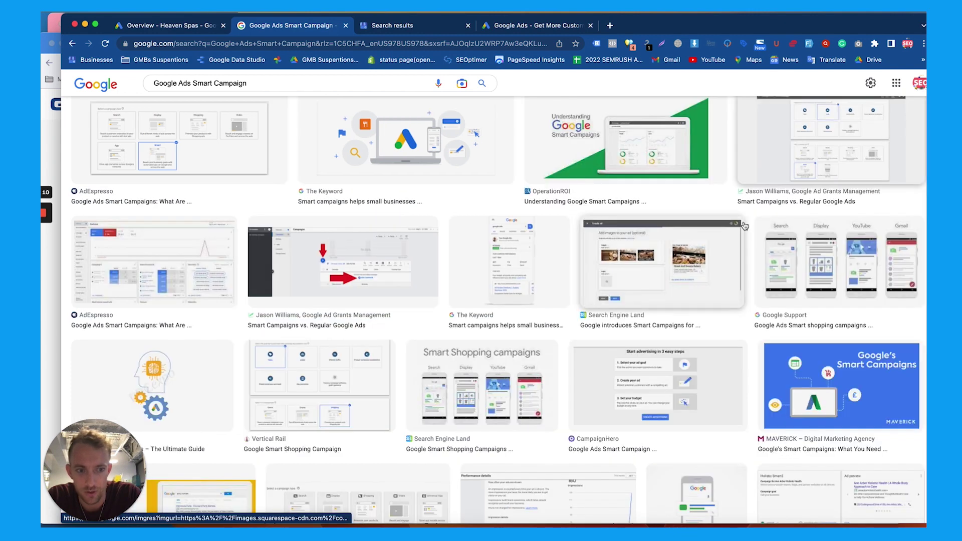
click(832, 261)
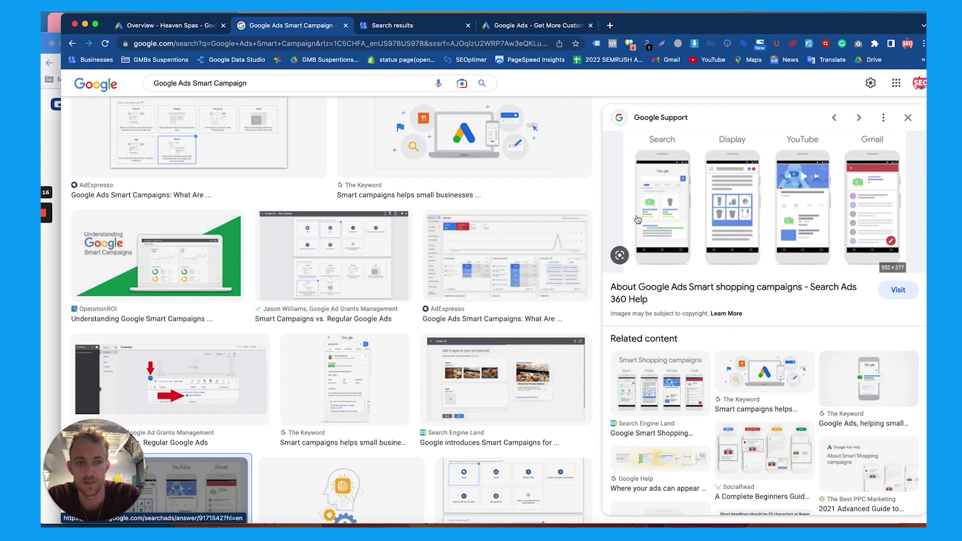
click(910, 121)
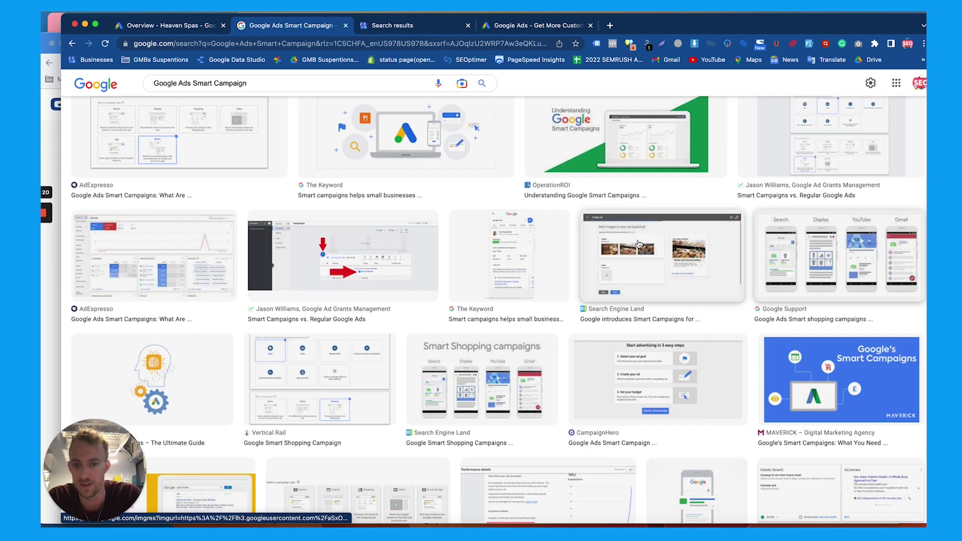
Step: Browse the remaining Smart campaign images and preview Samurai PPC's image about the main advertising goal
scroll(638, 244, down, 3)
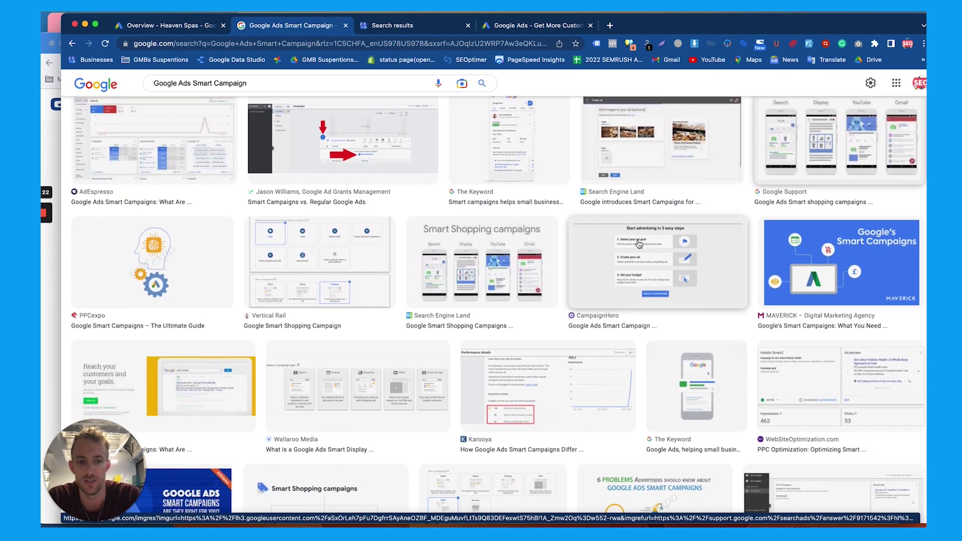
scroll(639, 244, down, 2)
scroll(639, 243, down, 3)
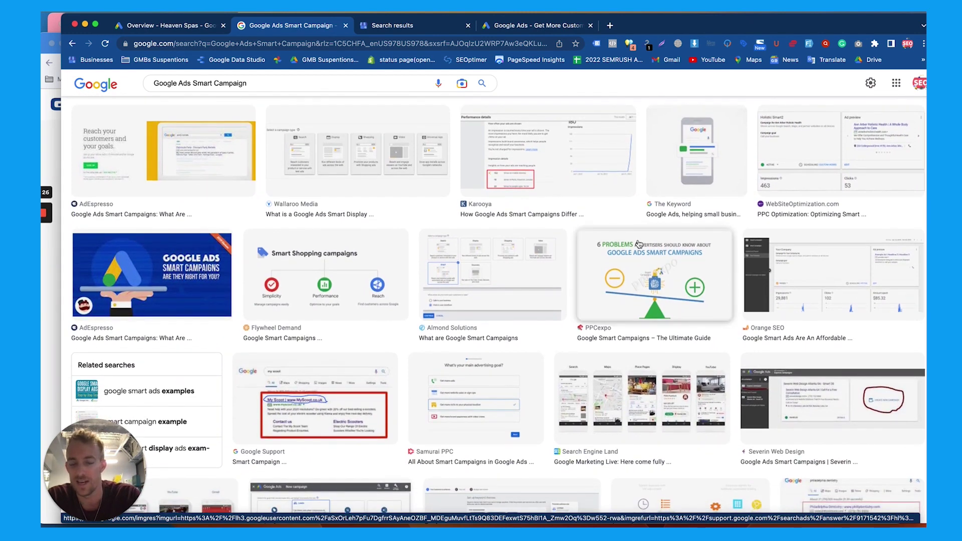
scroll(638, 244, down, 1)
scroll(639, 244, down, 1)
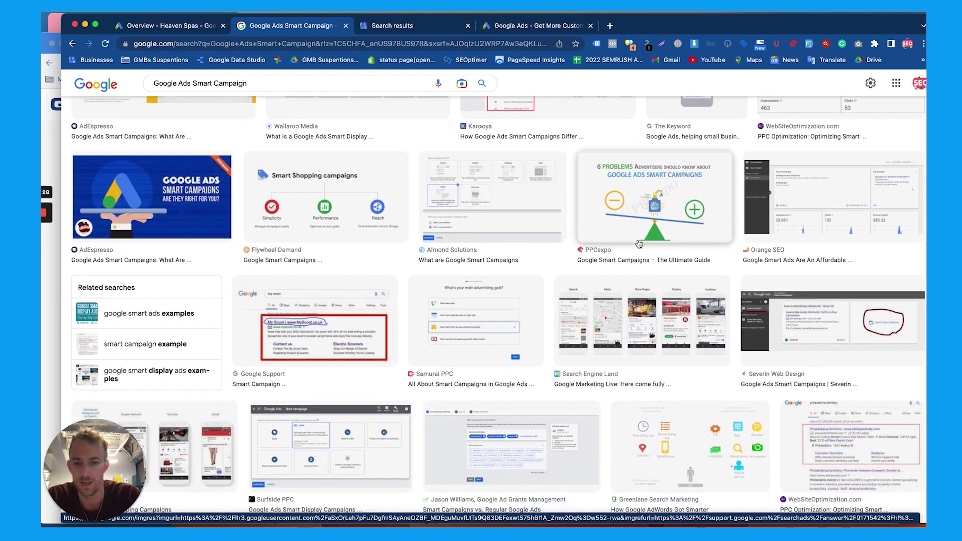
click(499, 308)
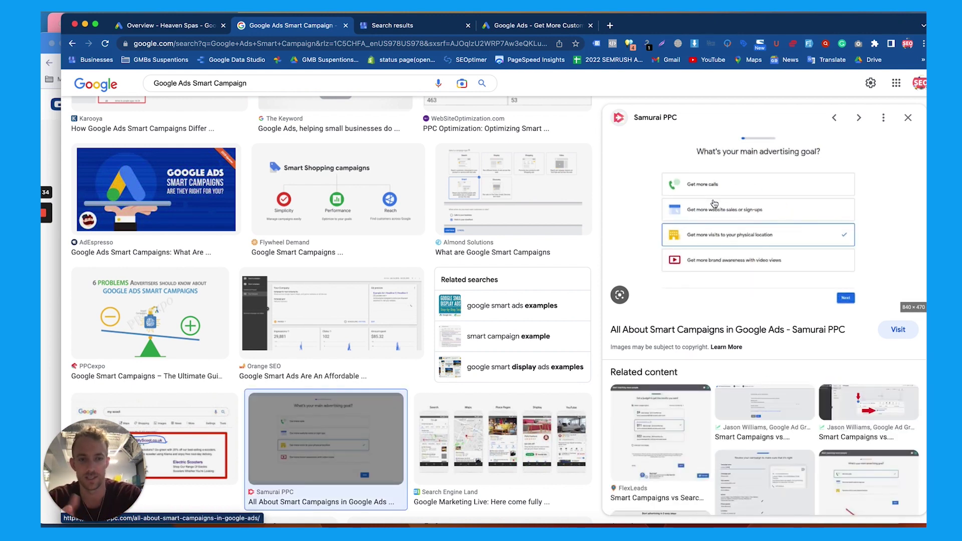
click(907, 118)
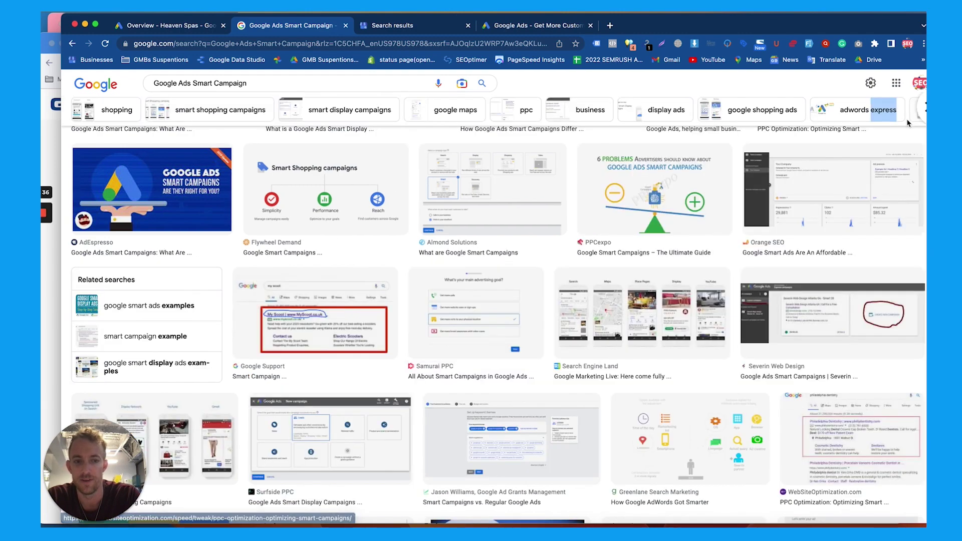
scroll(725, 234, down, 8)
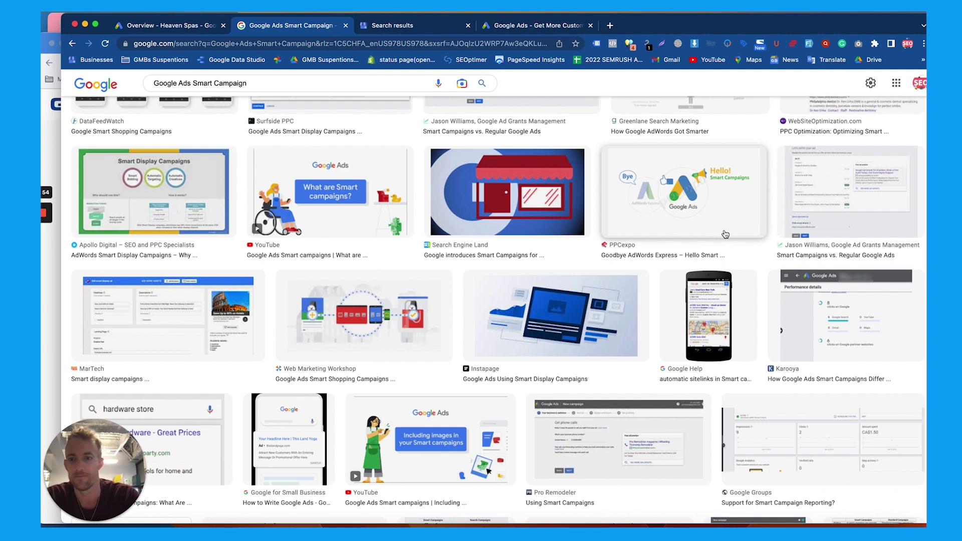
Step: View the Google Ads start page and open the Momentum 360 Manhattan, New York listing from Google Business Profile Manager
click(417, 25)
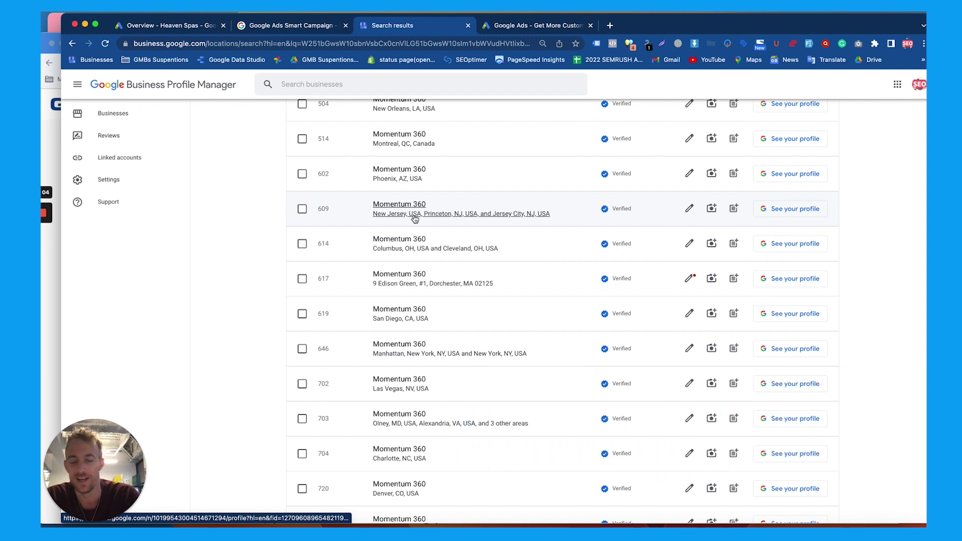
click(528, 31)
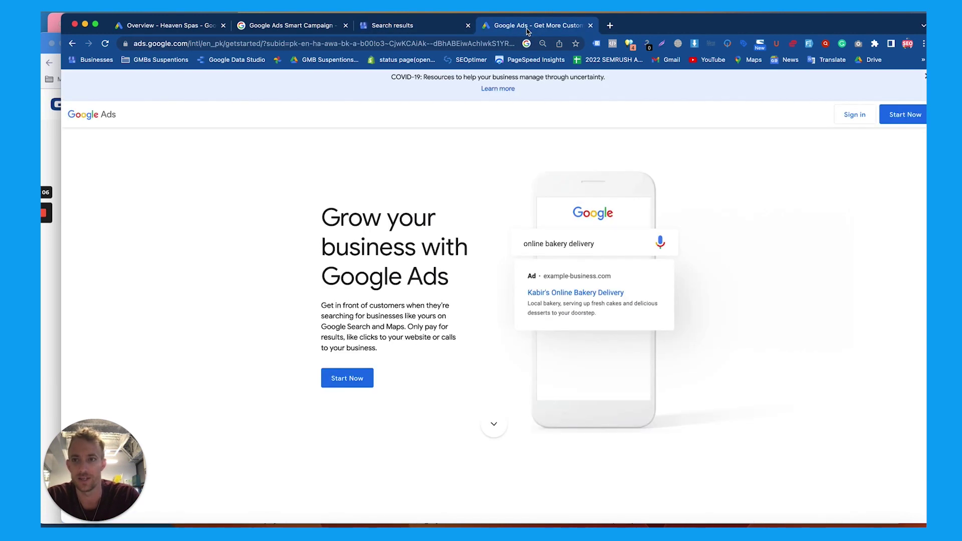
click(369, 29)
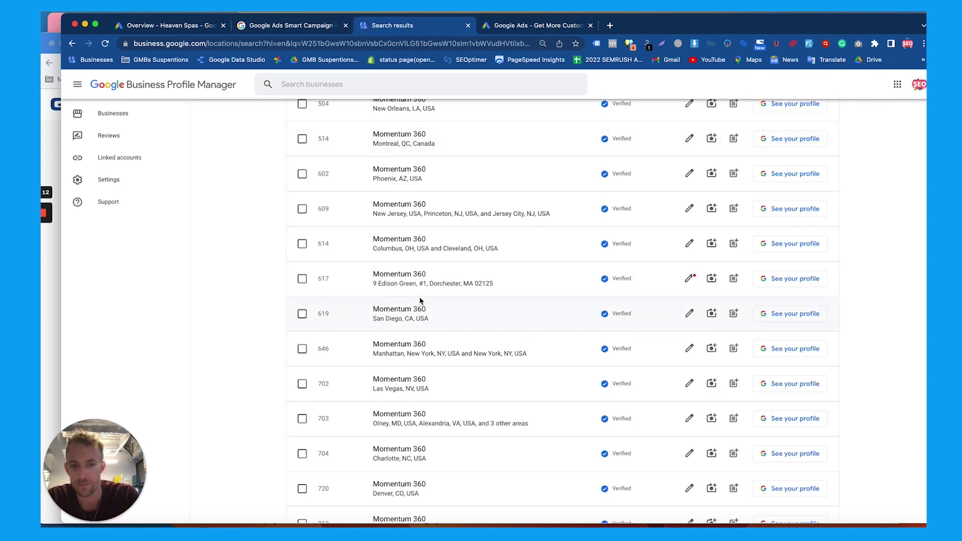
click(400, 349)
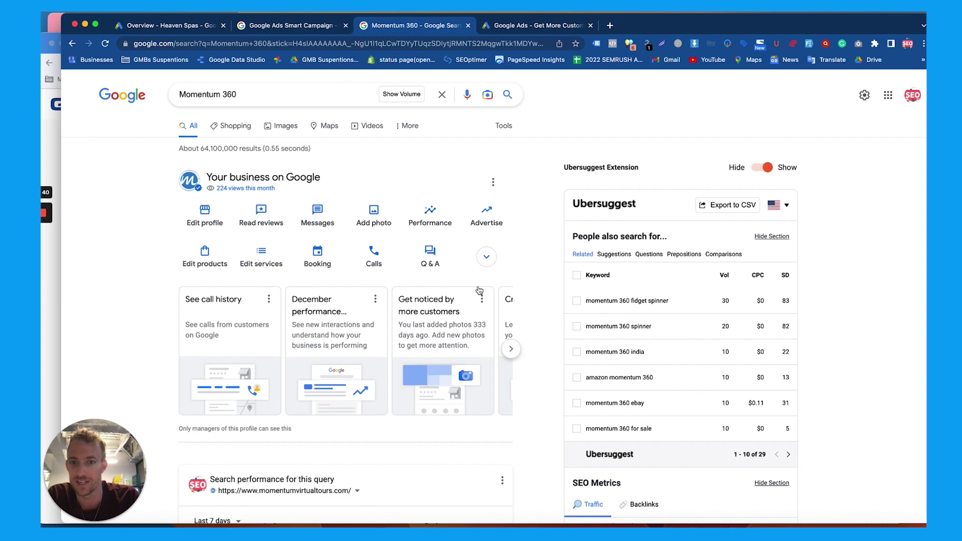
Step: Look over the Momentum 360 business profile and start advertising from it
scroll(302, 229, down, 1)
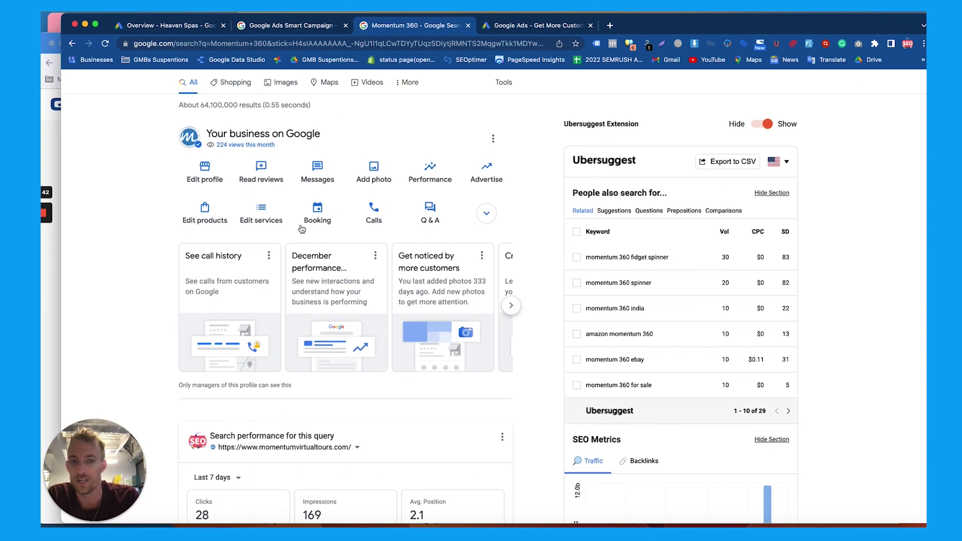
scroll(302, 229, down, 5)
scroll(466, 294, up, 6)
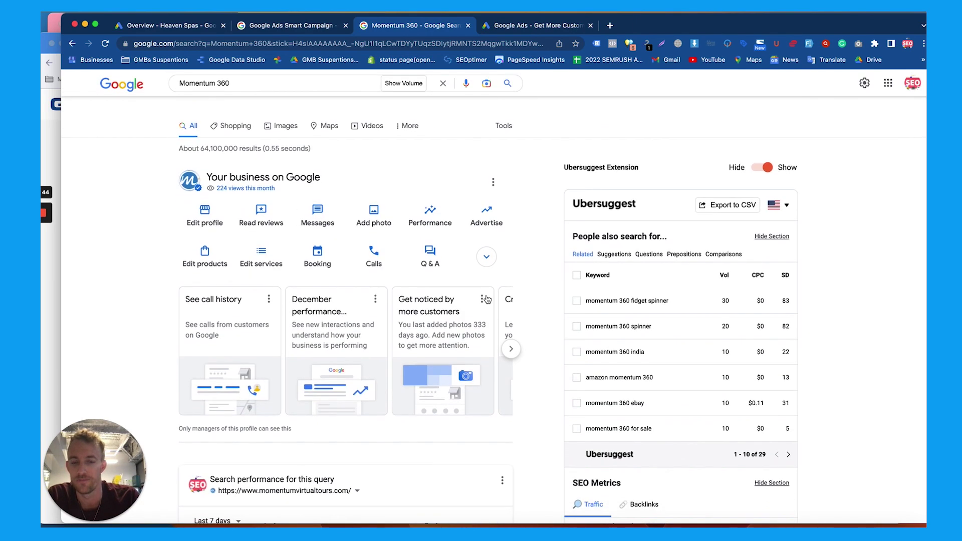
scroll(466, 293, down, 10)
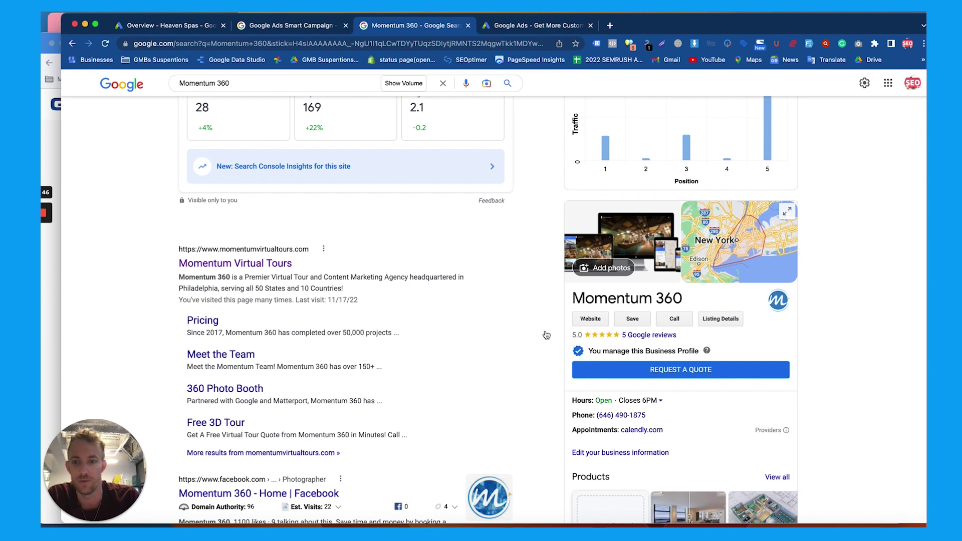
scroll(546, 334, up, 10)
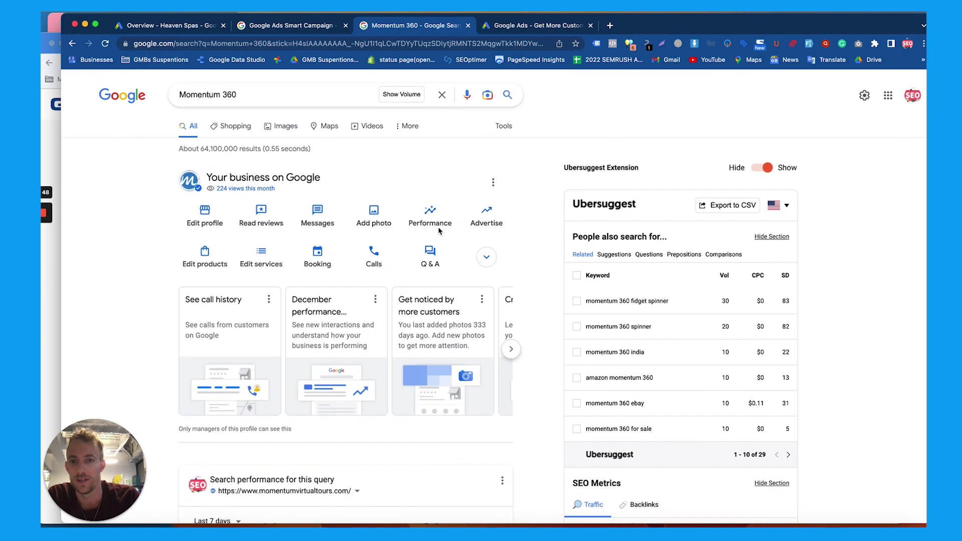
click(486, 219)
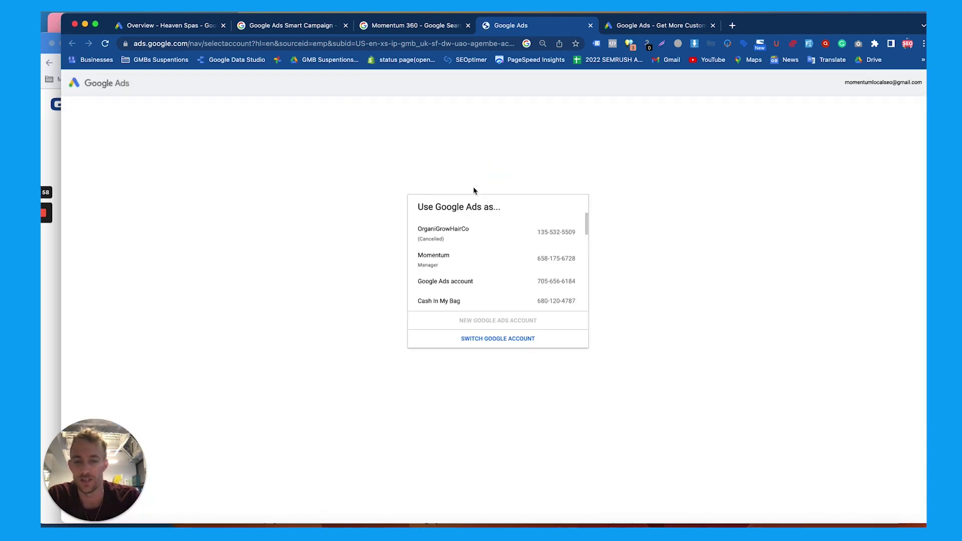
Step: Look through the Google Ads accounts offered for use and show the Google Ads getting-started page
scroll(481, 250, down, 2)
scroll(481, 252, down, 3)
scroll(482, 251, up, 5)
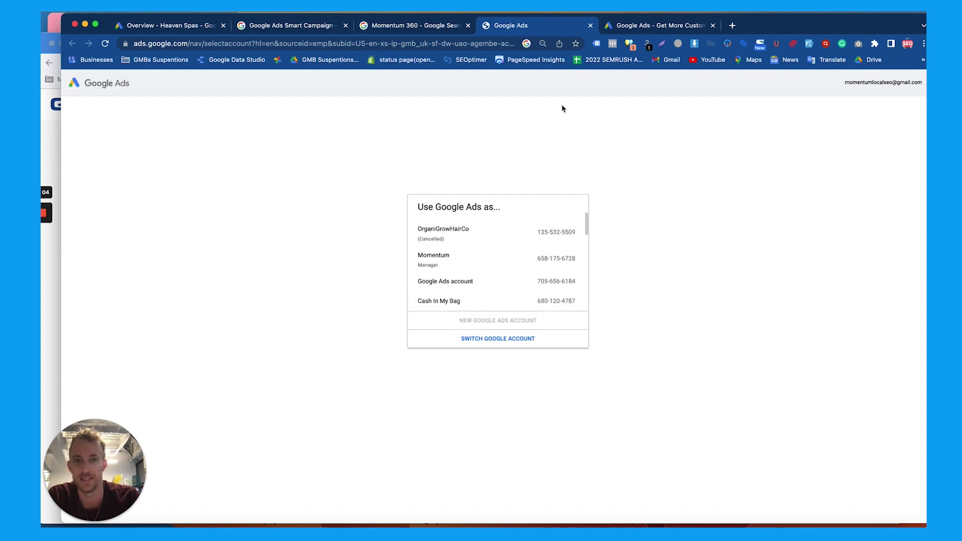
click(655, 27)
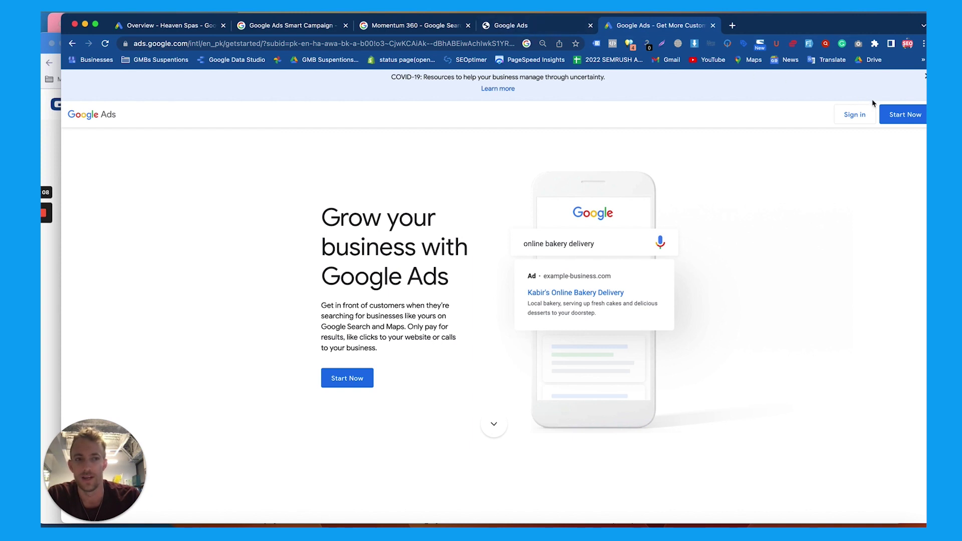
Step: Start a new campaign in the Heaven Spas Google Ads account, created without a goal's guidance
click(195, 31)
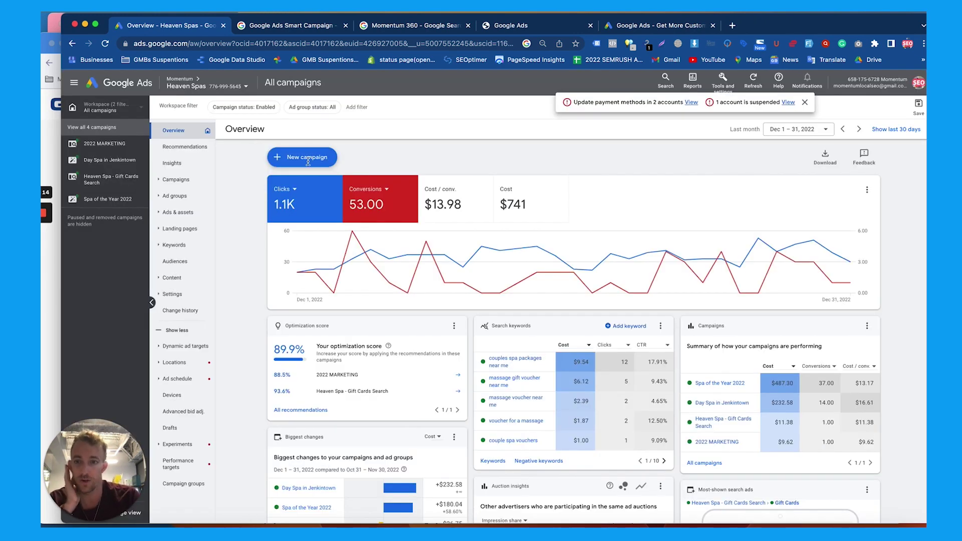
click(301, 157)
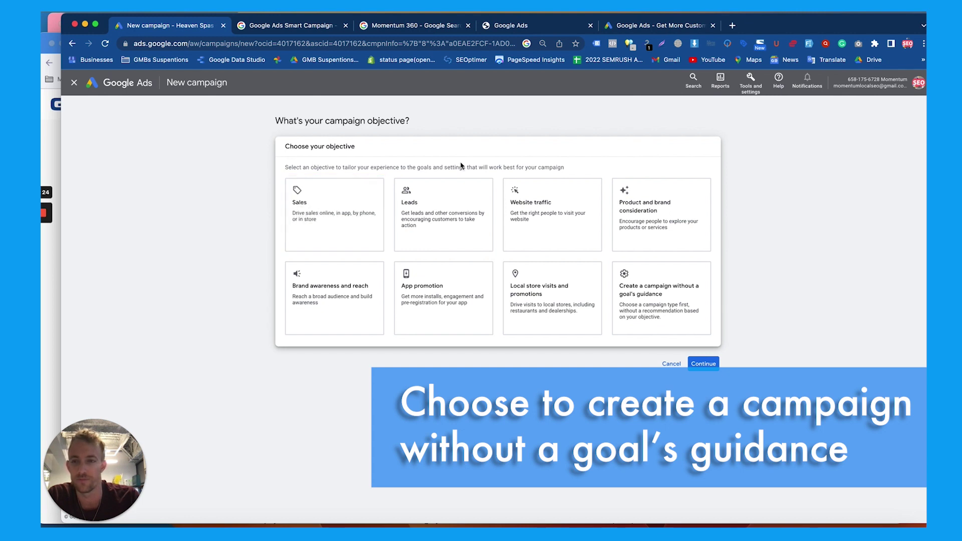
click(659, 295)
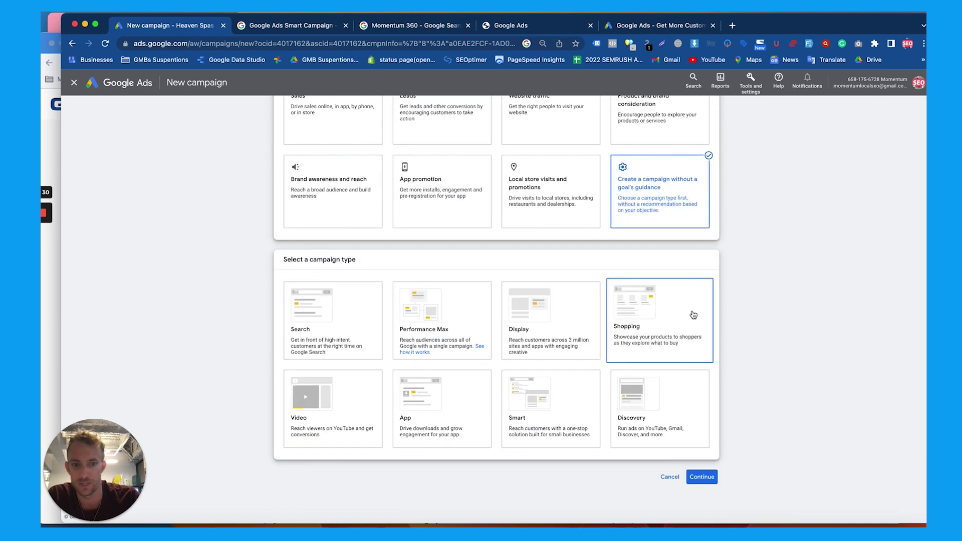
Step: Choose the Smart campaign type and base the campaign on the Heaven Spa (PHILADELPHIA) Business Profile
click(556, 404)
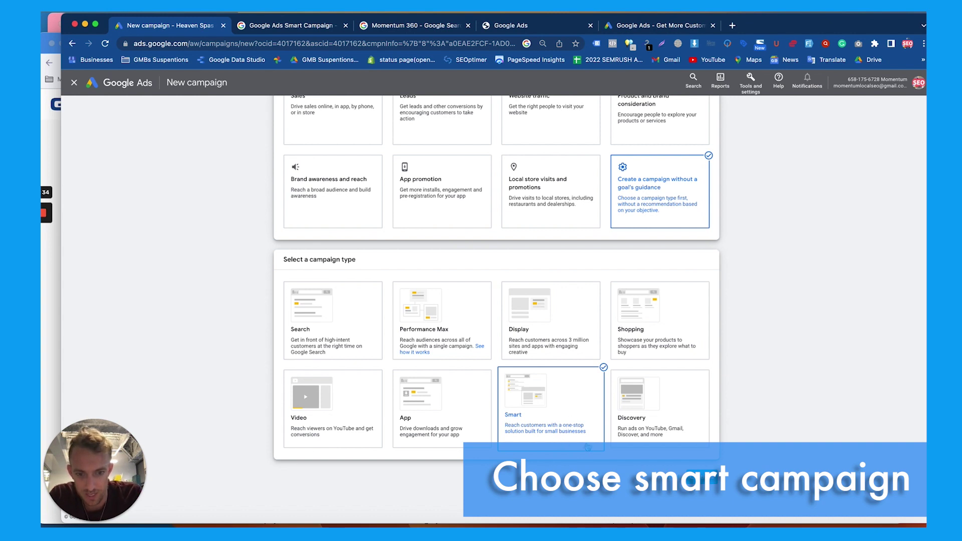
click(696, 481)
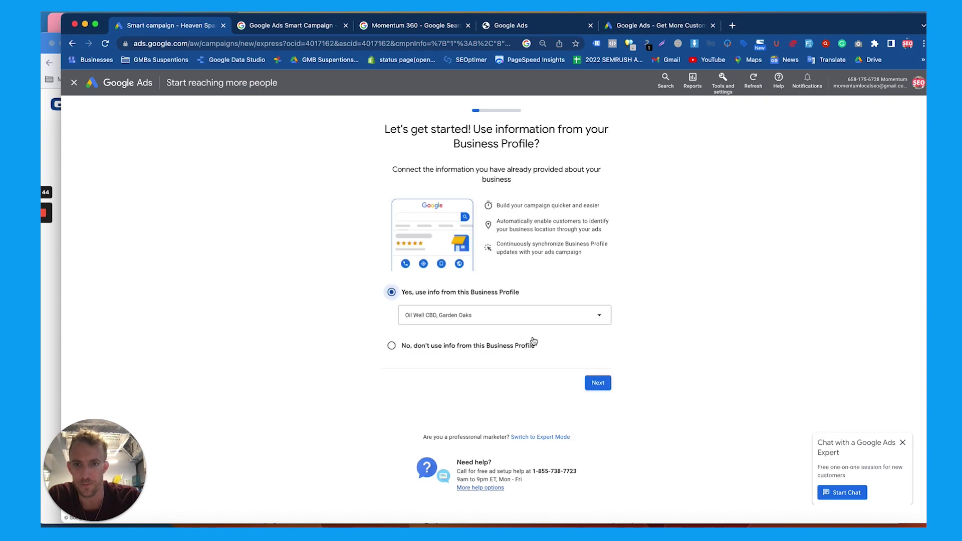
click(507, 315)
scroll(479, 216, down, 15)
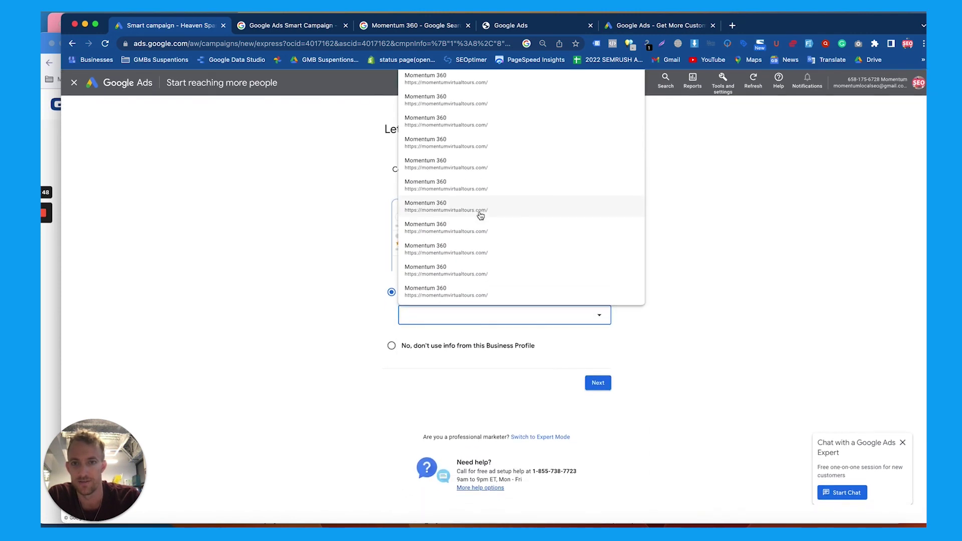
text(heave)
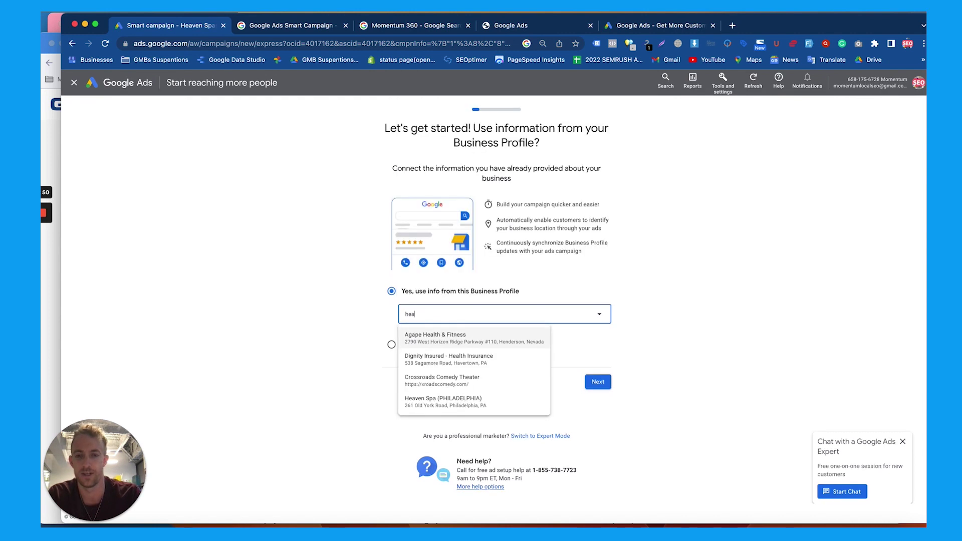
click(435, 342)
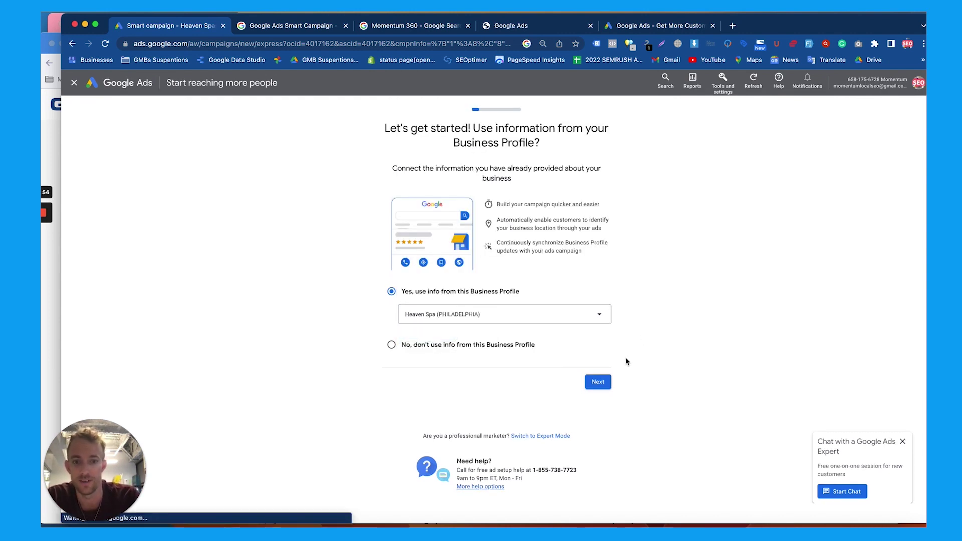
click(599, 382)
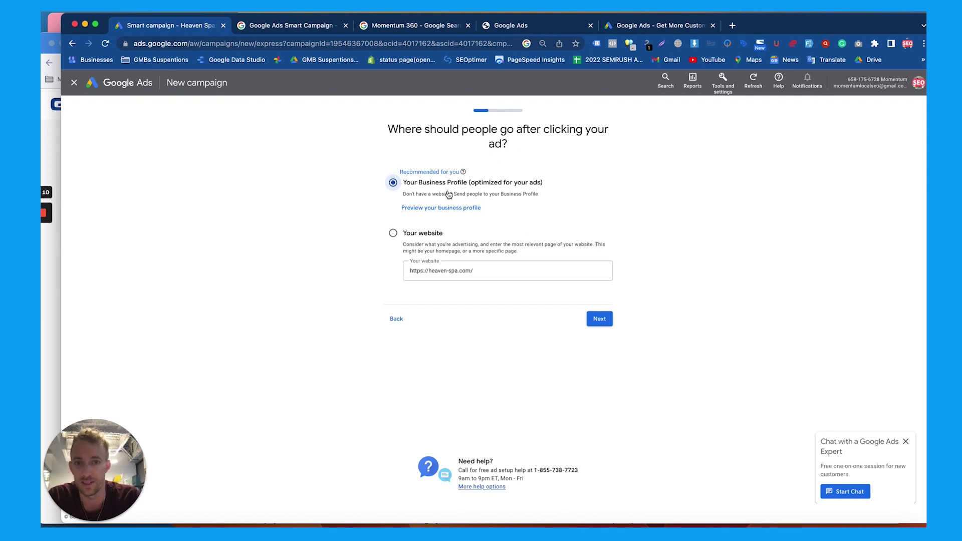
Step: Preview the Heaven Spa Business Profile that people reach from the ad, looking through its about, location, photos and posts sections
click(450, 207)
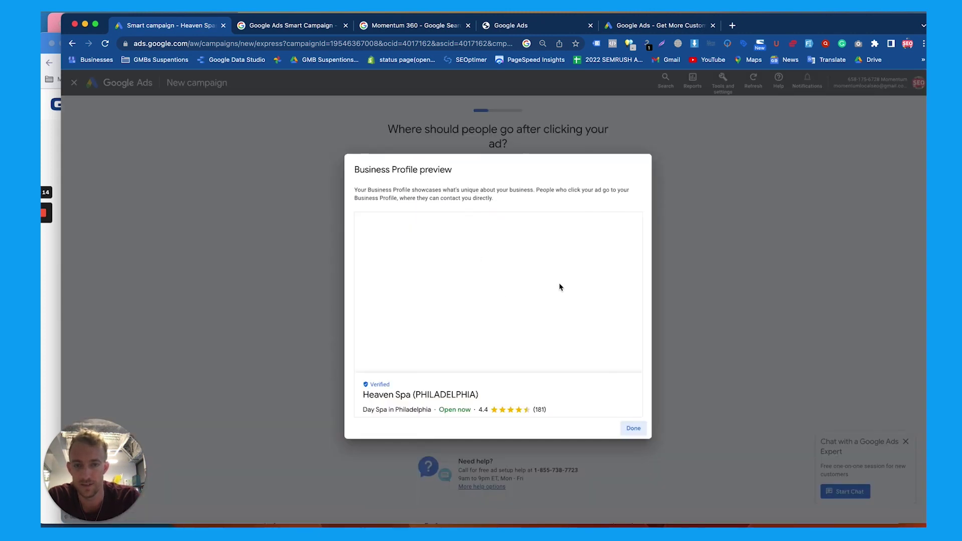
scroll(503, 279, down, 4)
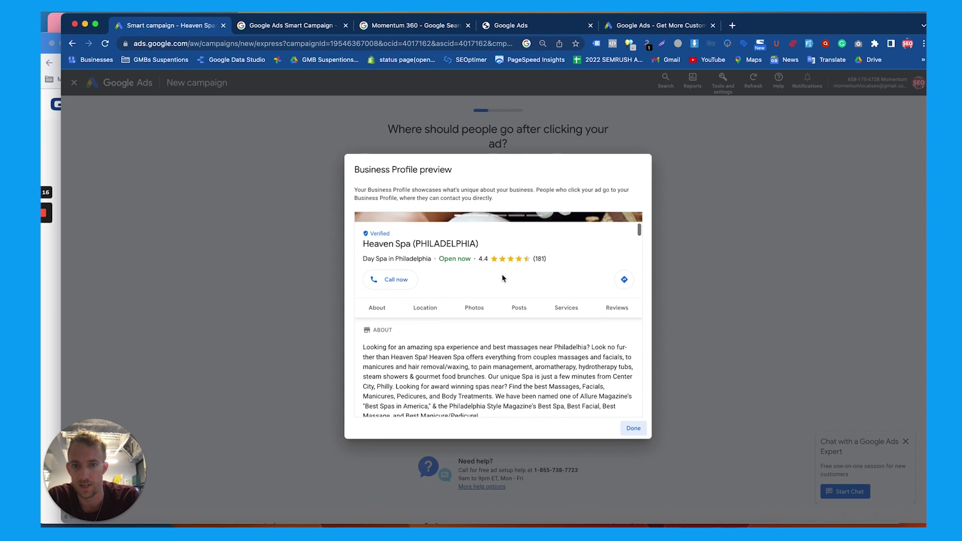
scroll(511, 268, up, 2)
scroll(513, 265, down, 3)
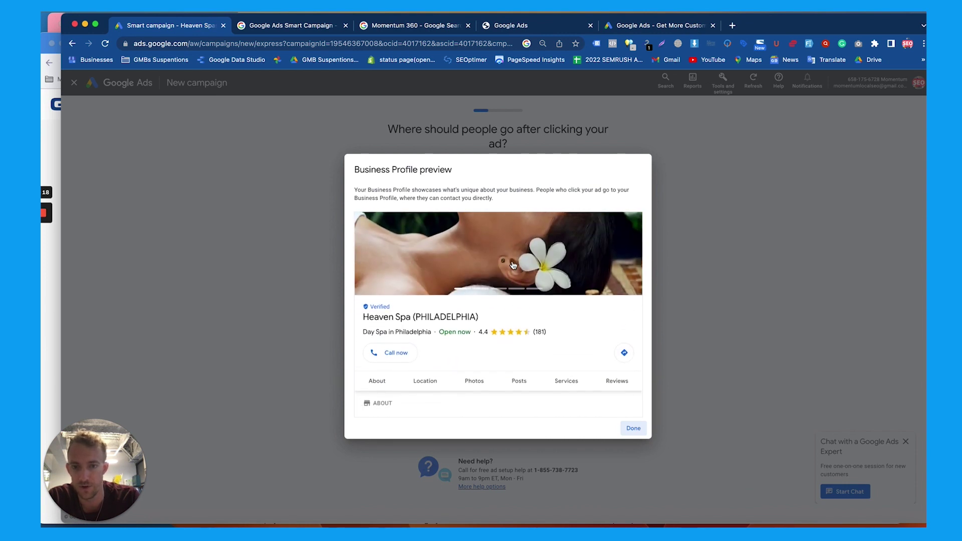
scroll(512, 265, down, 6)
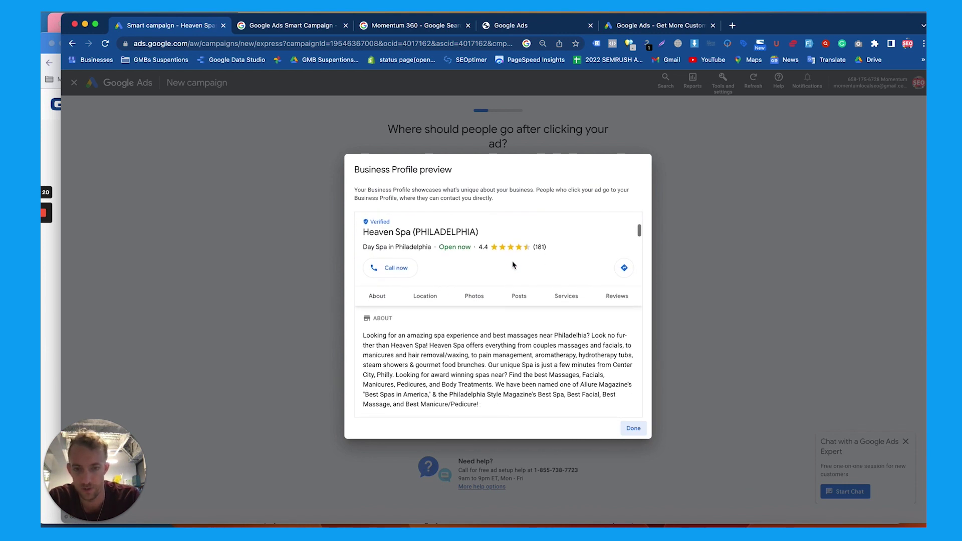
scroll(512, 261, down, 8)
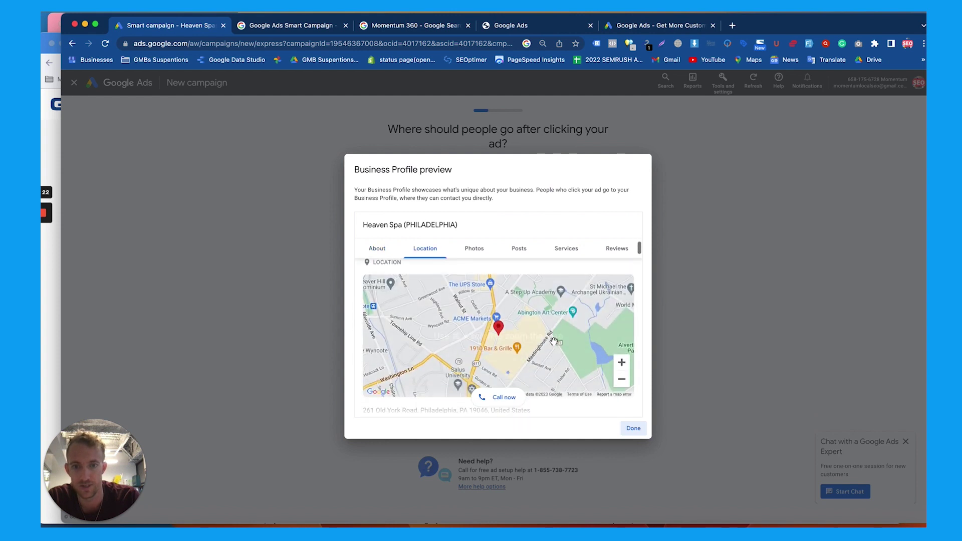
scroll(555, 345, down, 5)
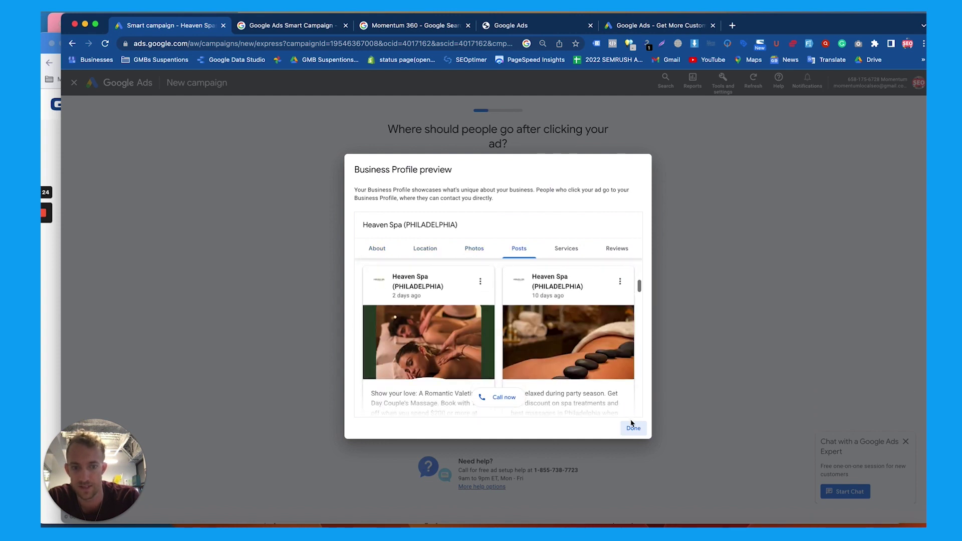
click(633, 428)
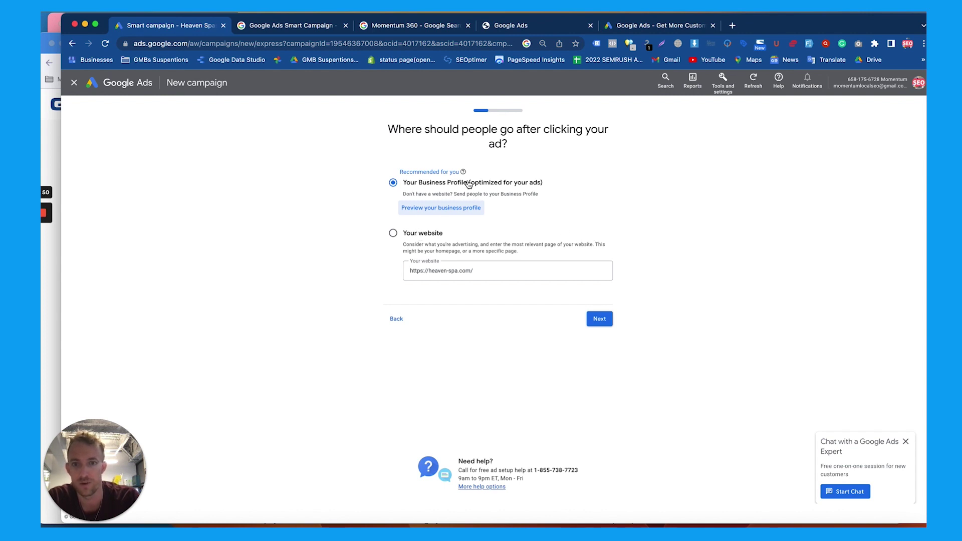
Step: Accept the Business Profile as the ad's landing destination and check its desktop preview before continuing to the advertising goal
click(599, 318)
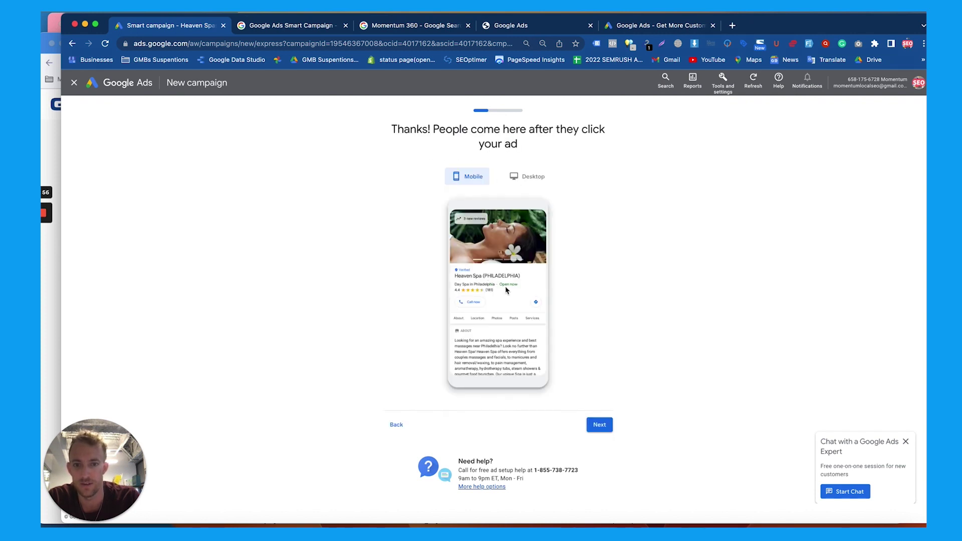
click(523, 176)
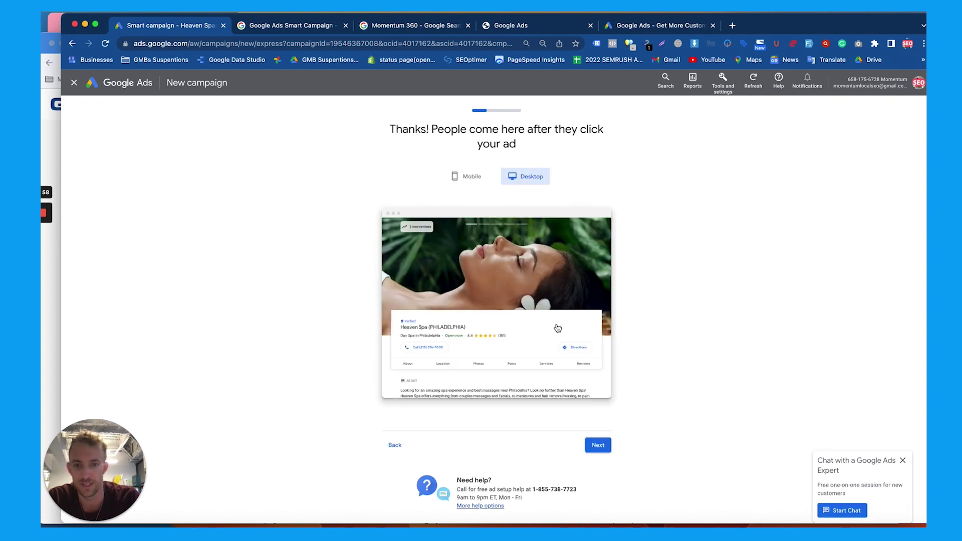
click(597, 446)
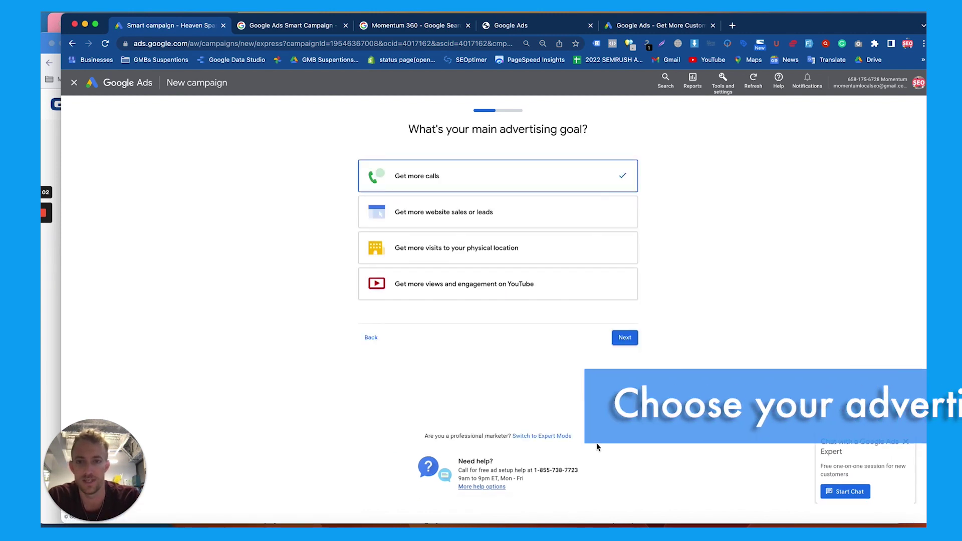
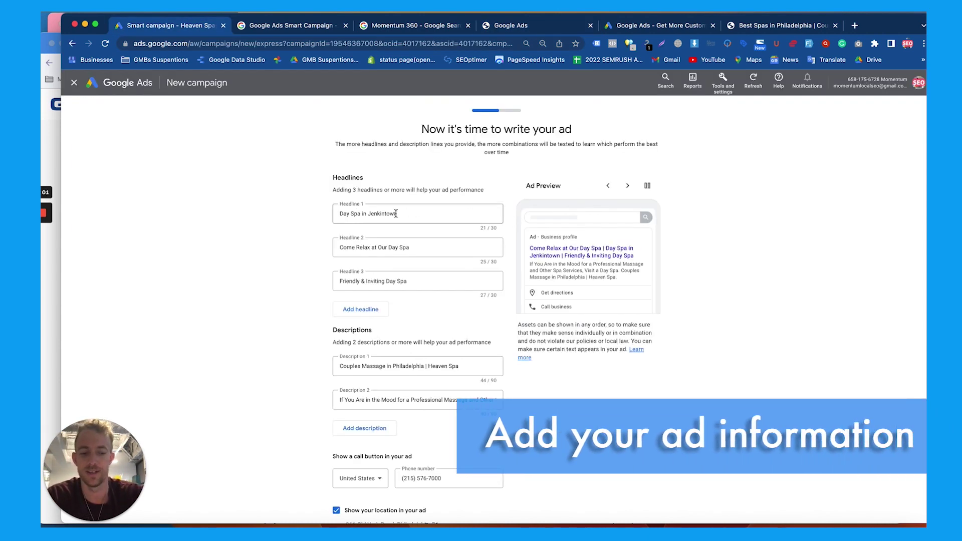
Step: Replace the first headline of the ad with "Best Spa Near Philadelphia"
click(396, 214)
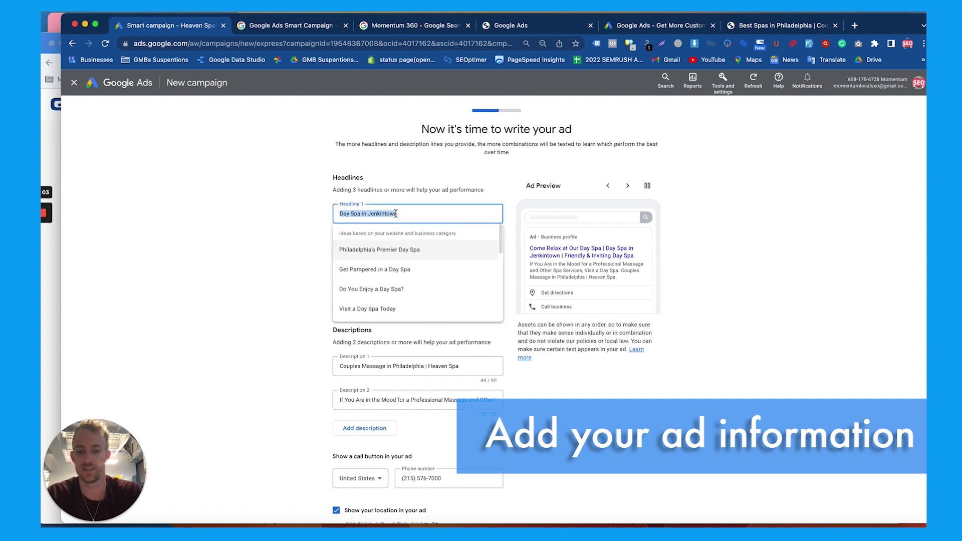
text(Best Spa)
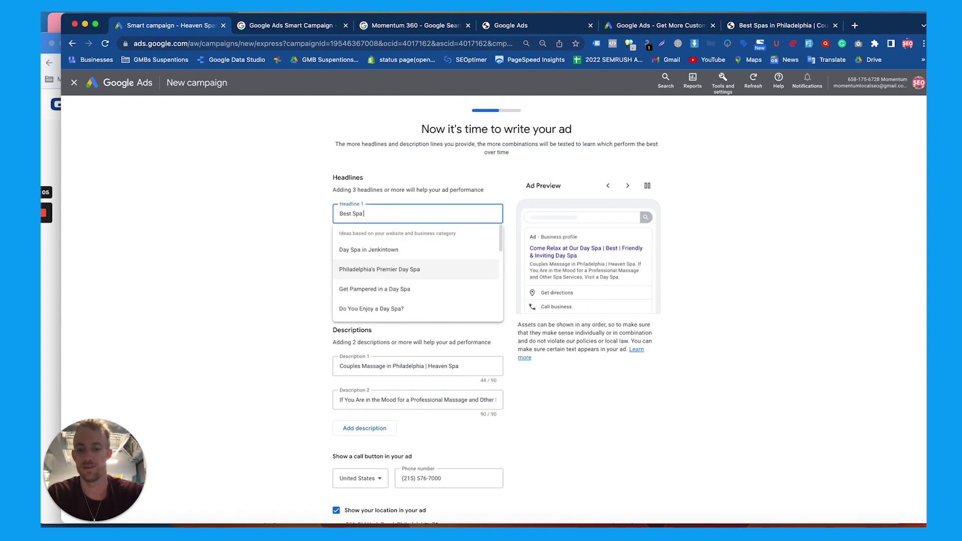
text( Near Philadelphia)
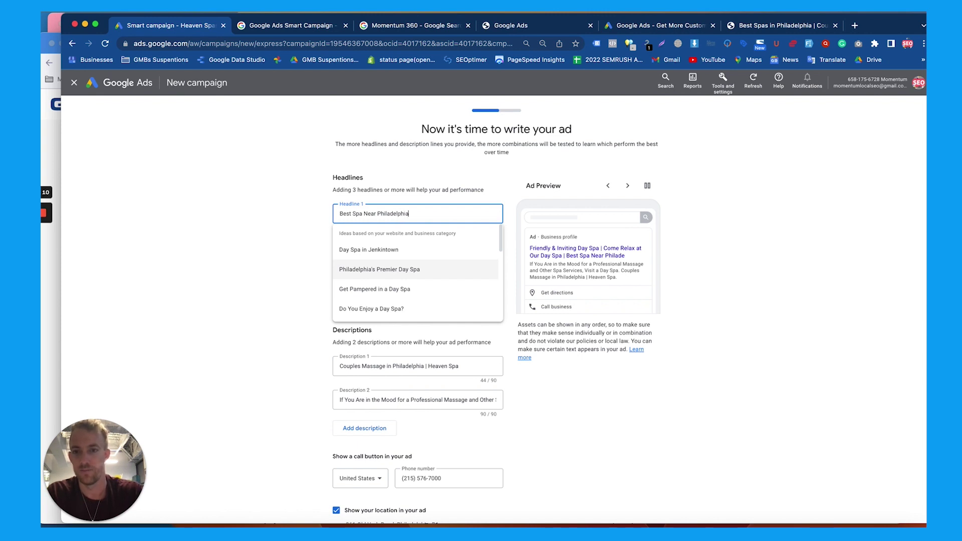
key(Tab)
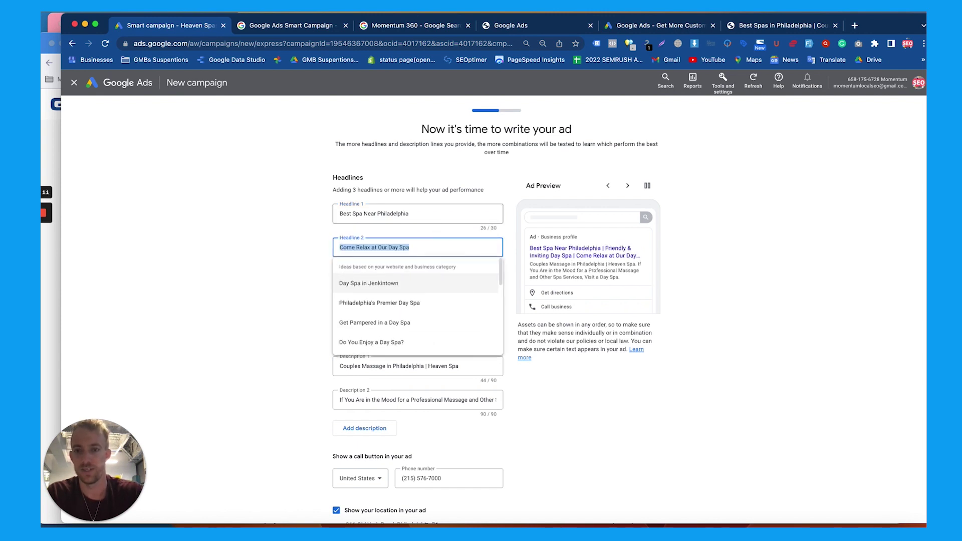
Step: Replace the second headline with "Spa Treatment & Facials", keeping it within the 30-character limit
text(Offerig)
key(BackSpace)
text(ing)
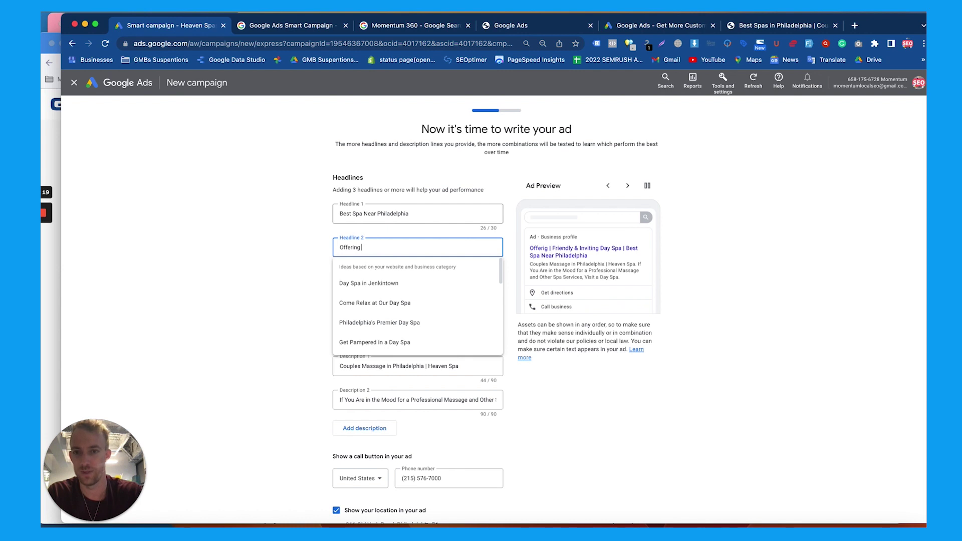
text(Spa Treatment & Facials)
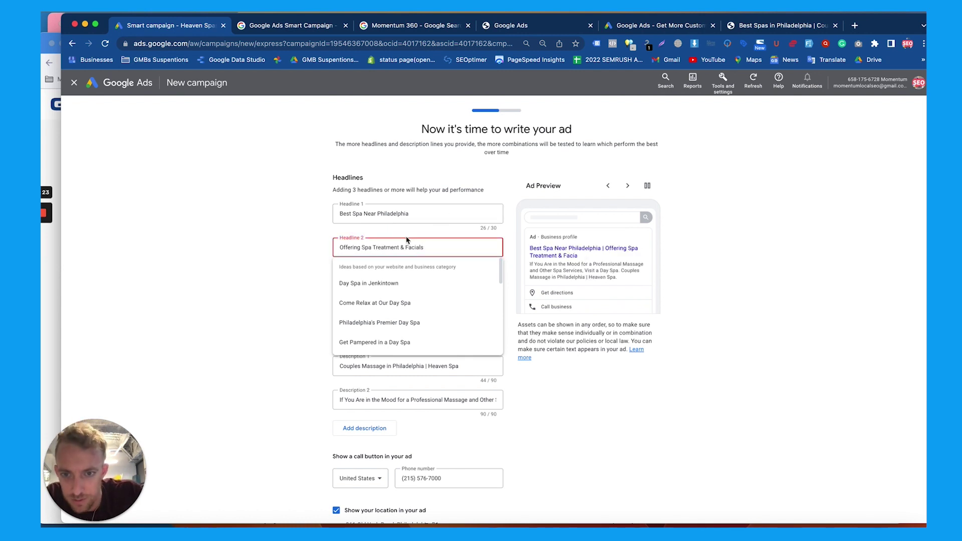
drag(363, 247, 328, 249)
key(BackSpace)
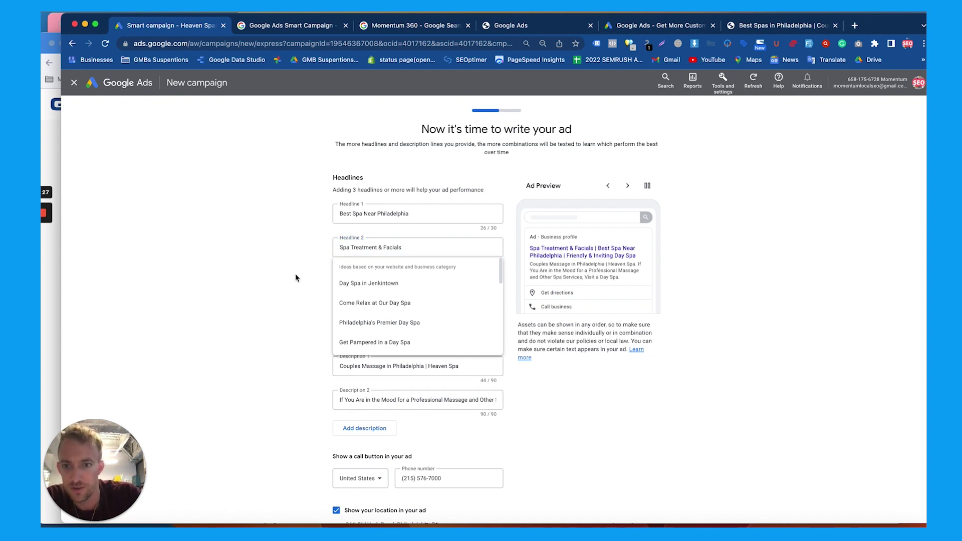
click(446, 266)
Step: Replace the third headline with "Discounts for MLK Day"
double_click(403, 282)
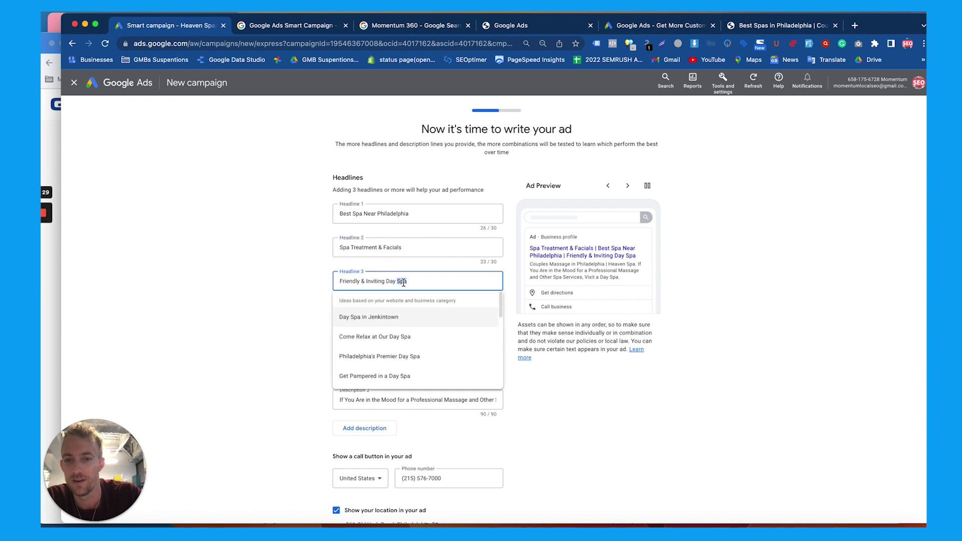
key(super+a)
text(Dis)
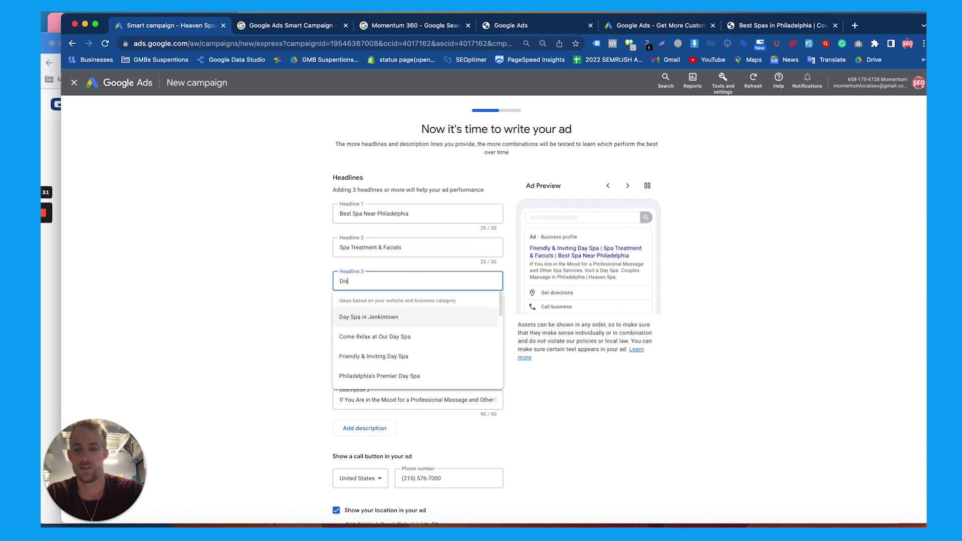
text(counts for MLK Day)
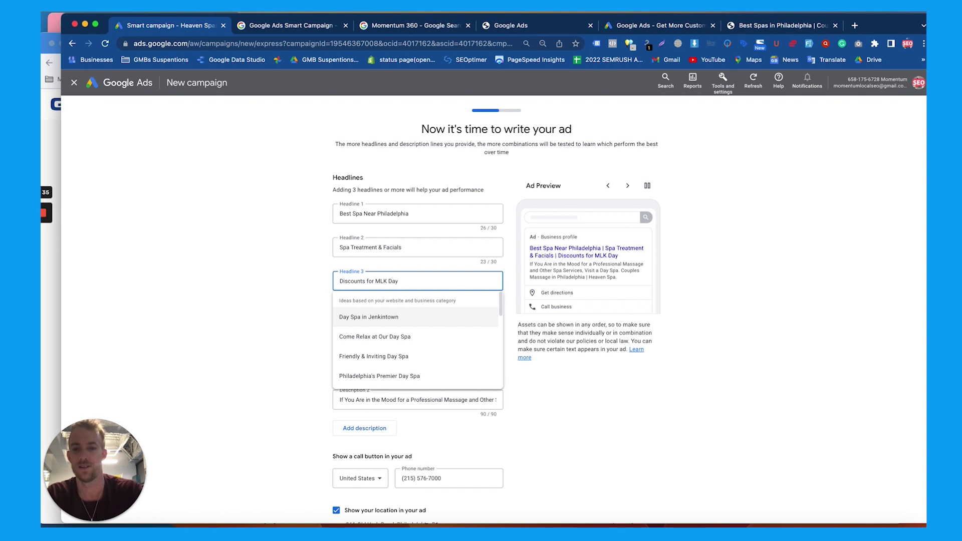
click(299, 324)
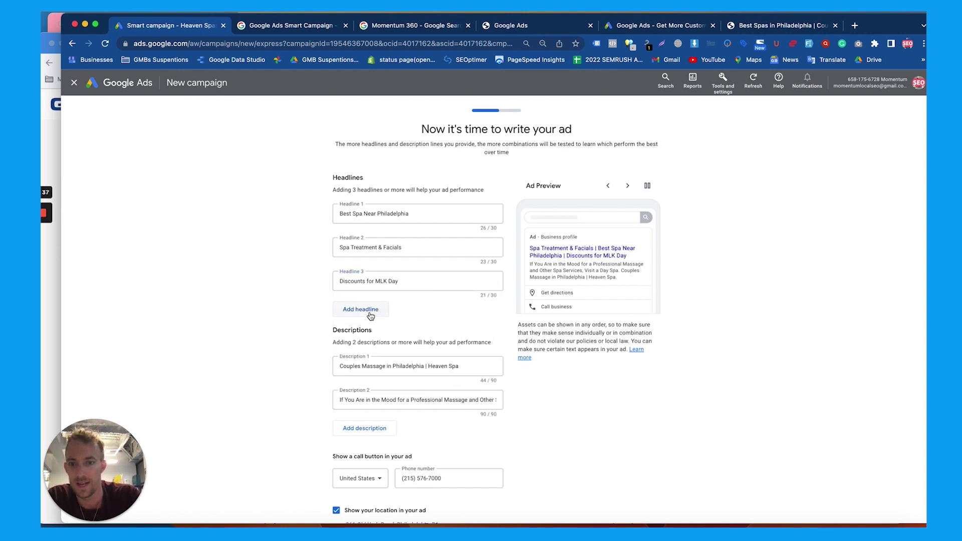
Step: Add a field for a fourth headline to the ad
click(371, 316)
scroll(366, 301, down, 2)
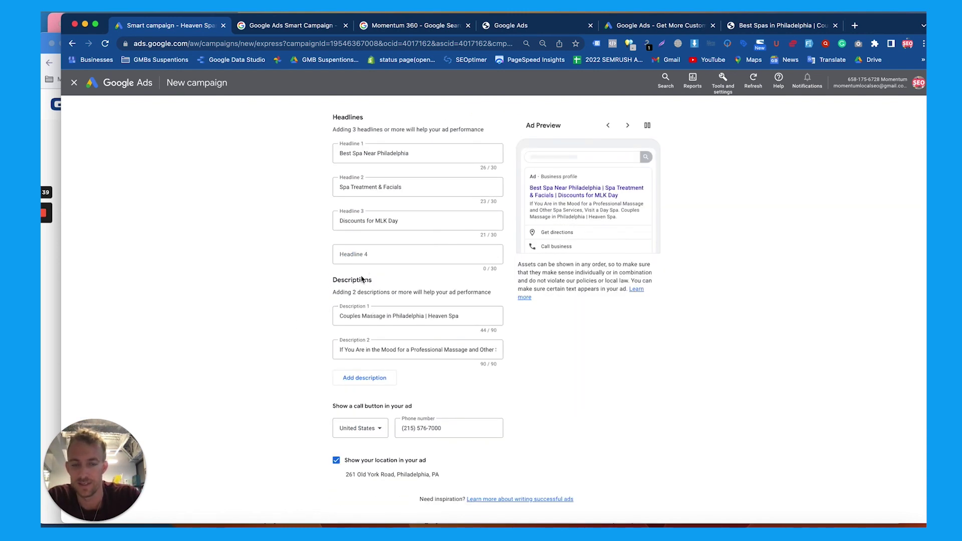
scroll(362, 279, up, 1)
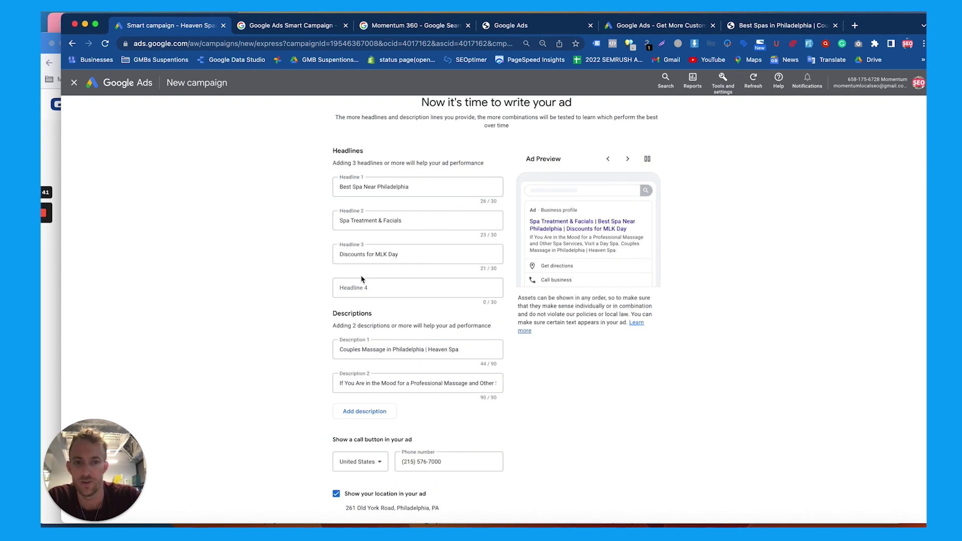
Step: Add a third description from the suggestions: "You Will Enjoy Your Time at Our Day Spa. Visit Us and Feel Comfortable in Jenkintown!"
scroll(362, 279, down, 1)
click(371, 391)
click(374, 402)
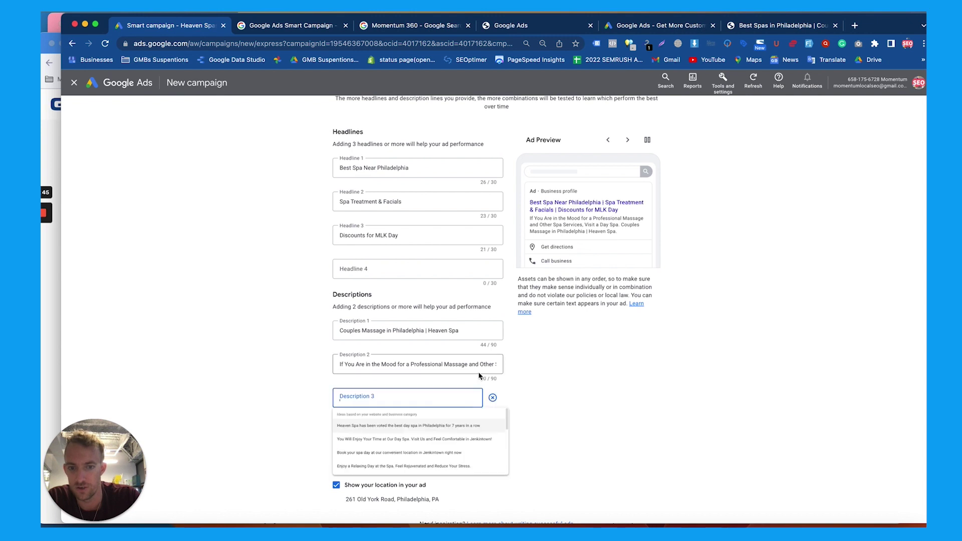
click(401, 455)
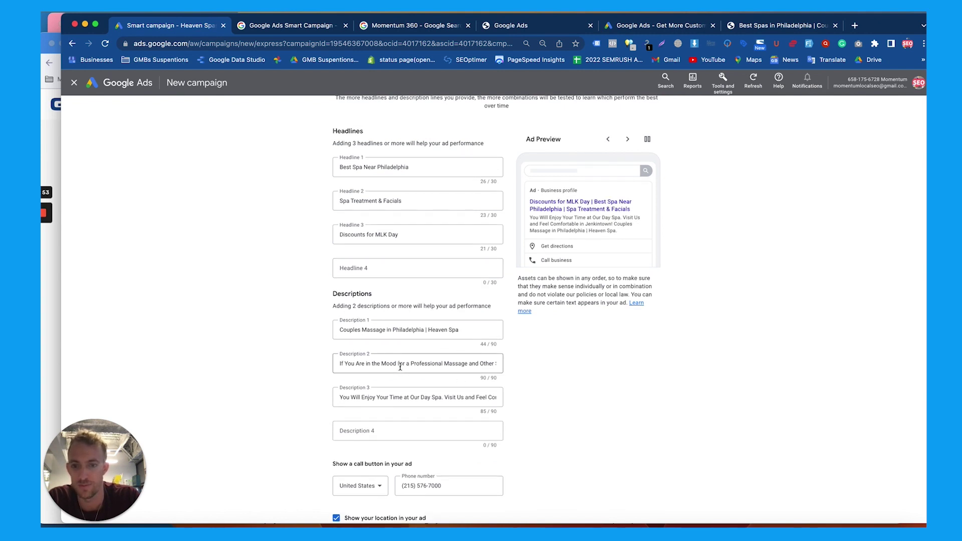
Step: Check the phone number used for the call button and the location setting of the ad
scroll(401, 367, down, 2)
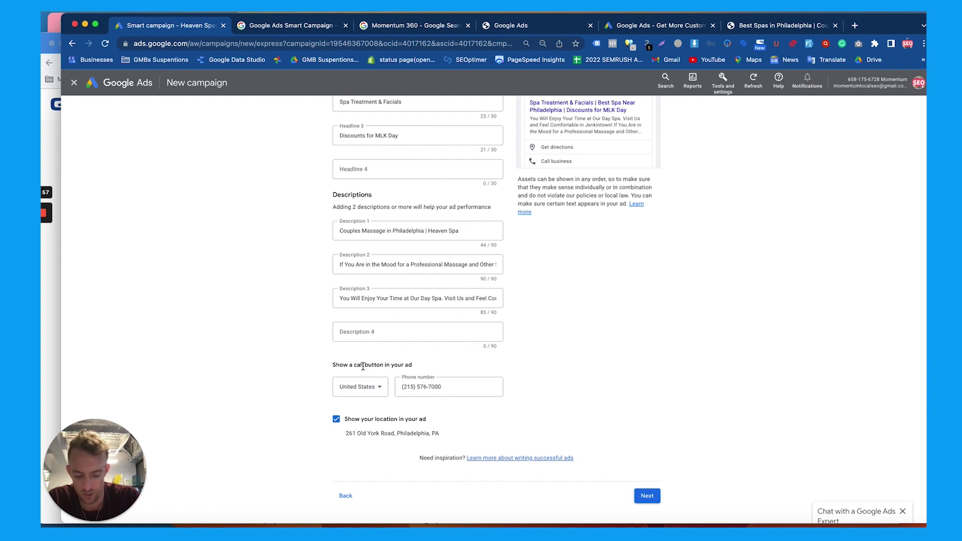
triple_click(435, 389)
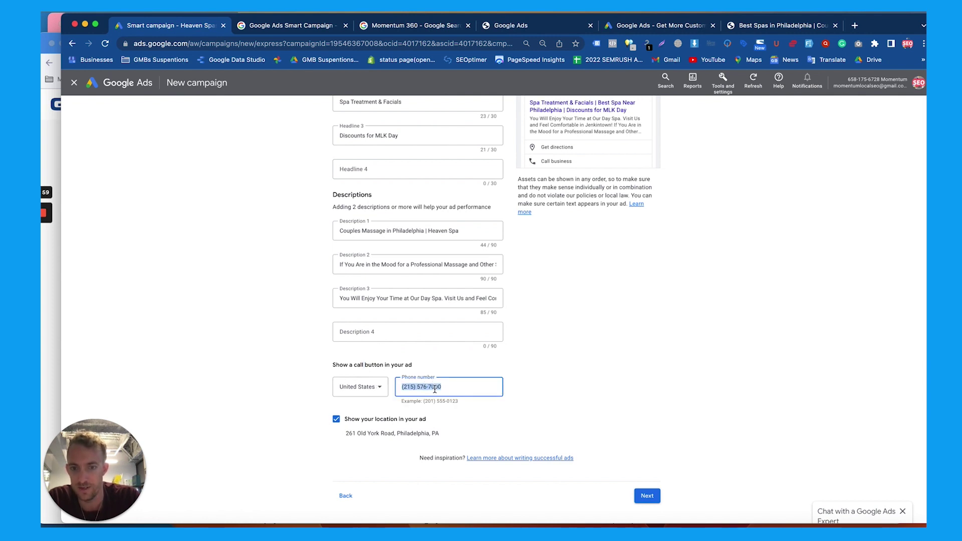
click(569, 379)
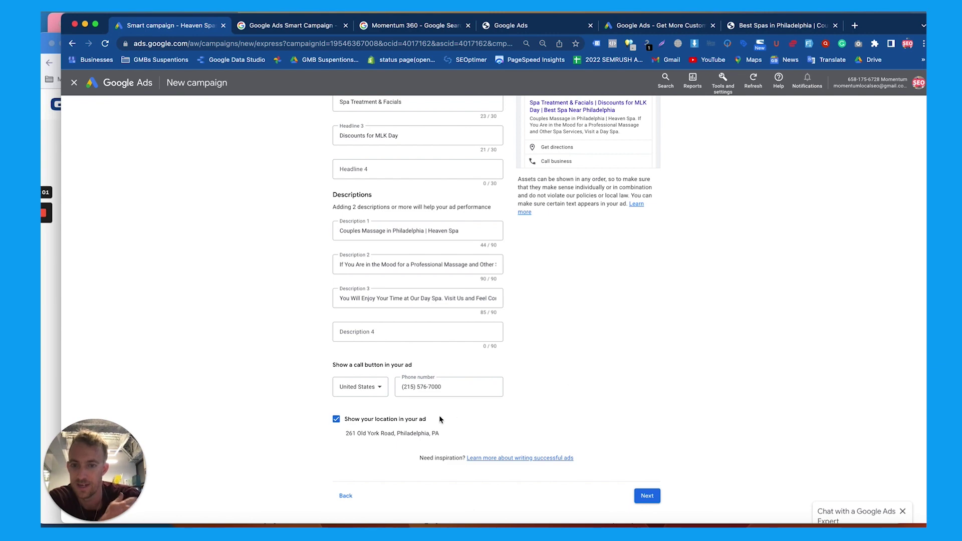
Step: Look over the ad text and try to continue to the keyword themes page
scroll(541, 413, up, 3)
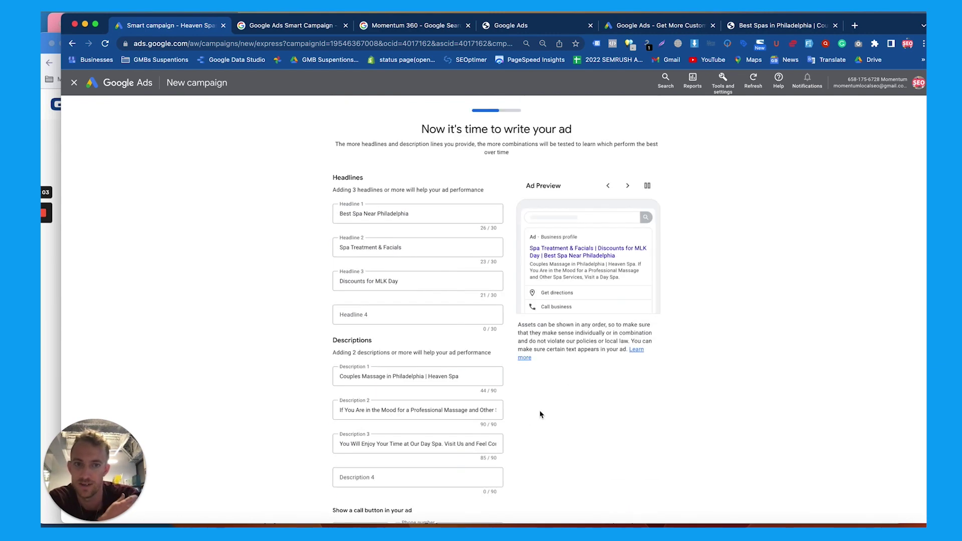
scroll(540, 413, down, 5)
click(649, 434)
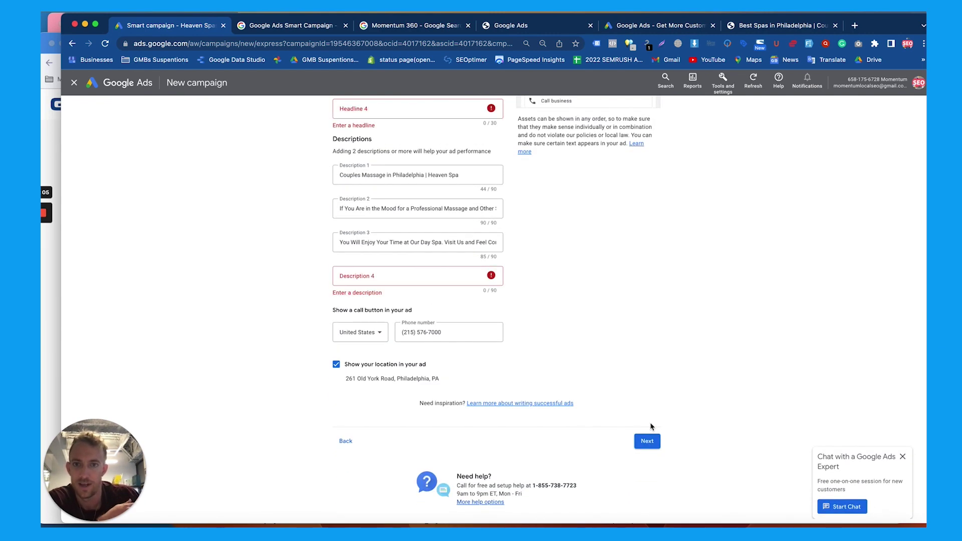
Step: Fill the fourth headline with the suggestion "Come Relax at Our Day Spa"
scroll(521, 323, up, 4)
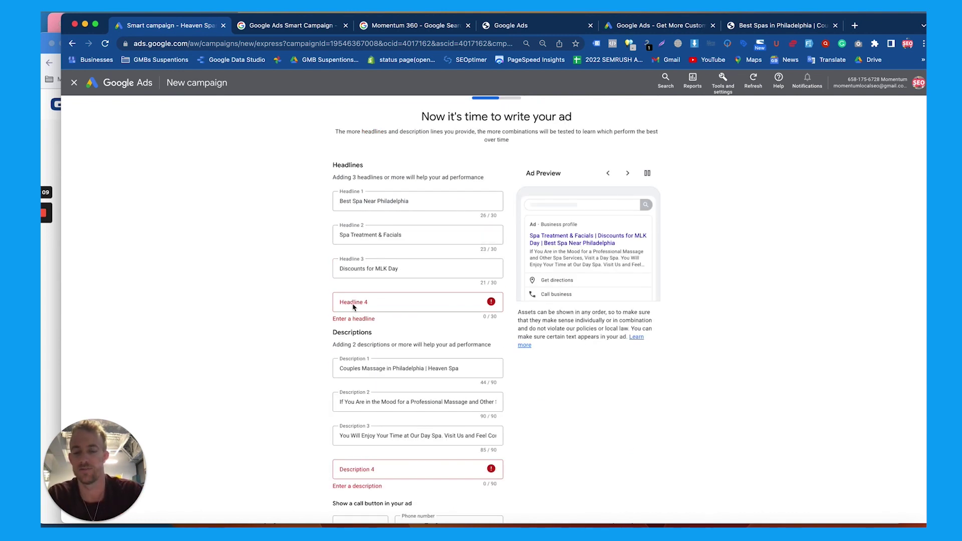
click(354, 303)
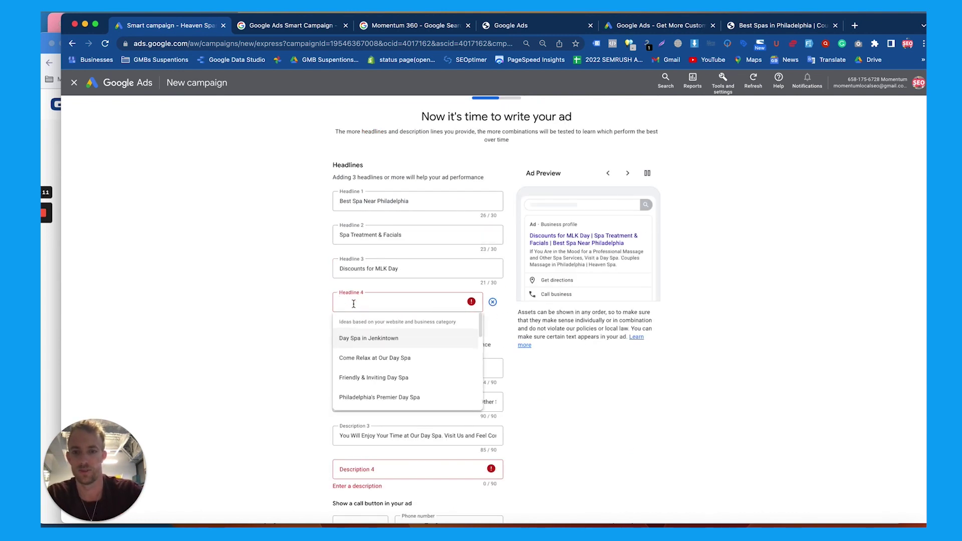
click(373, 356)
Step: Fill the fourth description with the suggestion "Book your spa day at our convenient location in Jenkintown right now" and continue to keyword themes
scroll(378, 410, down, 3)
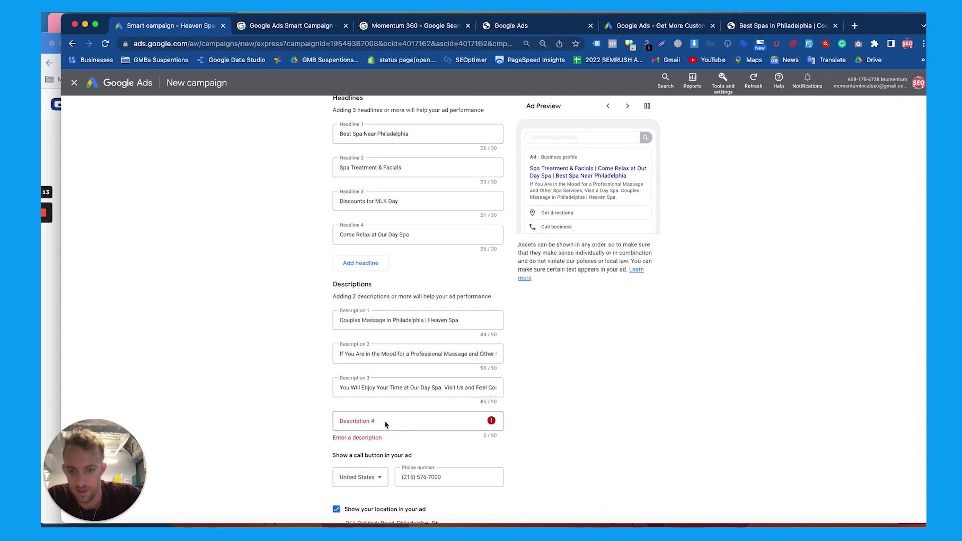
click(377, 411)
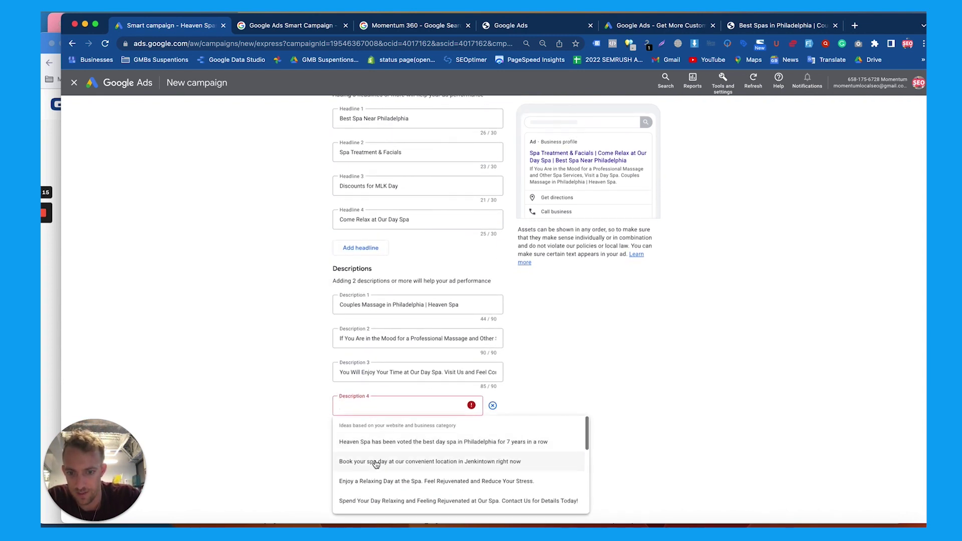
click(408, 456)
scroll(521, 446, down, 5)
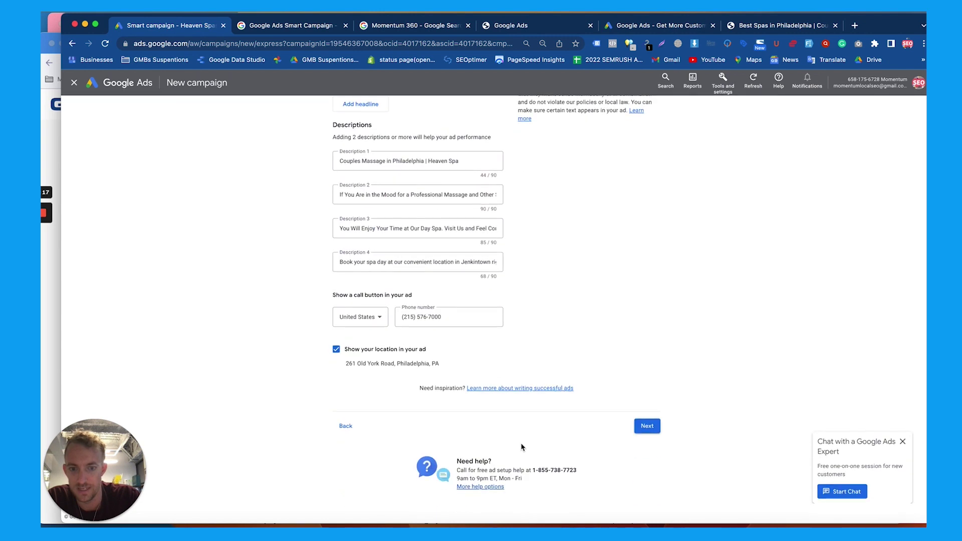
click(647, 427)
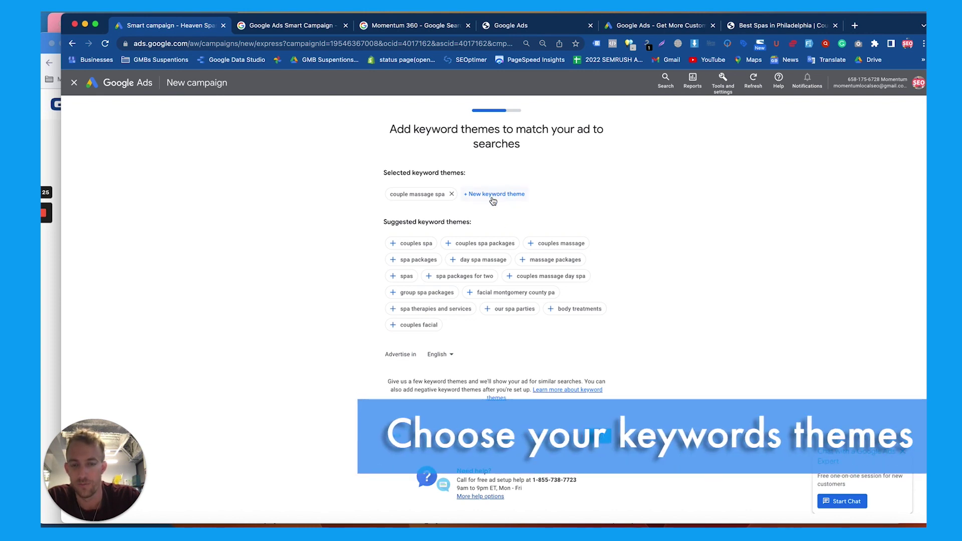
Step: Add the keyword themes "couples massage" and "couples spa packages", and accept the suggested advertising area around the business address
click(545, 250)
click(497, 248)
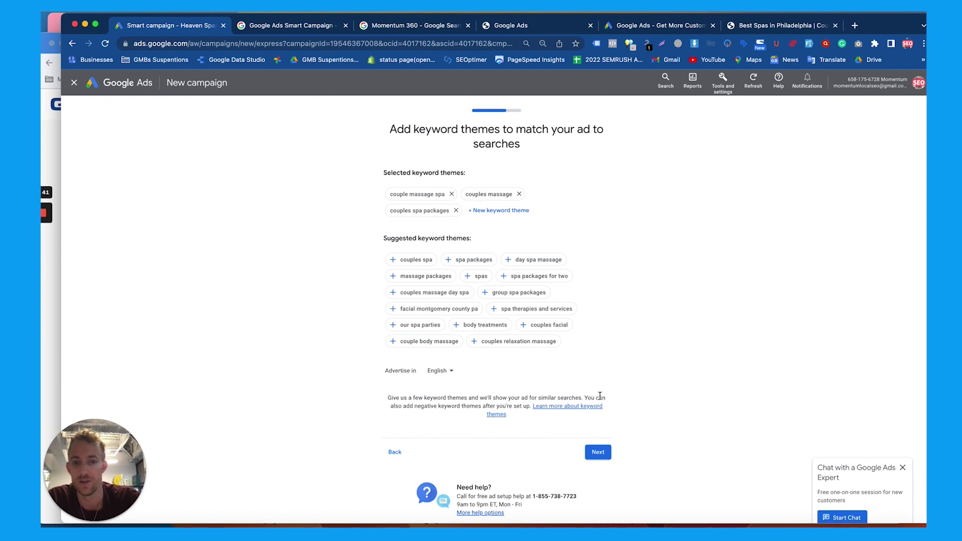
click(600, 456)
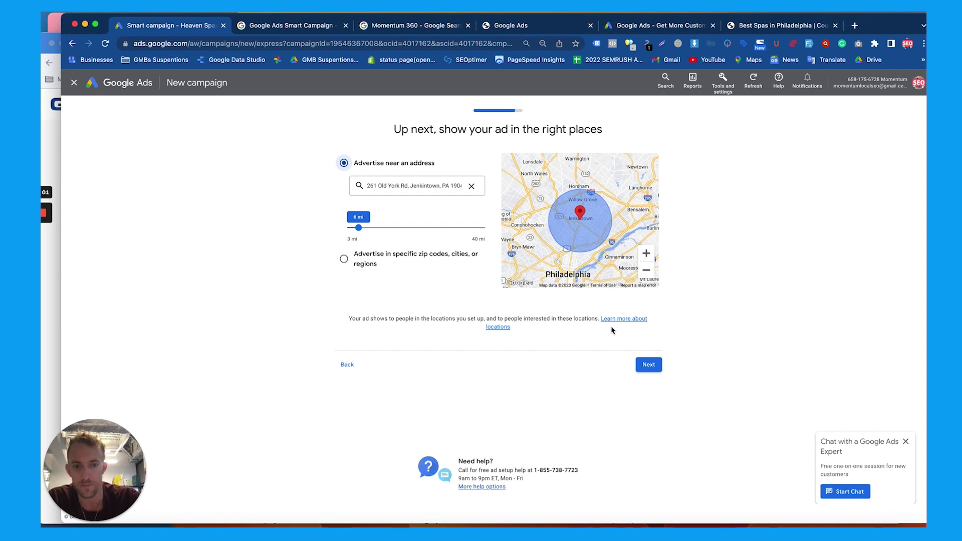
click(648, 365)
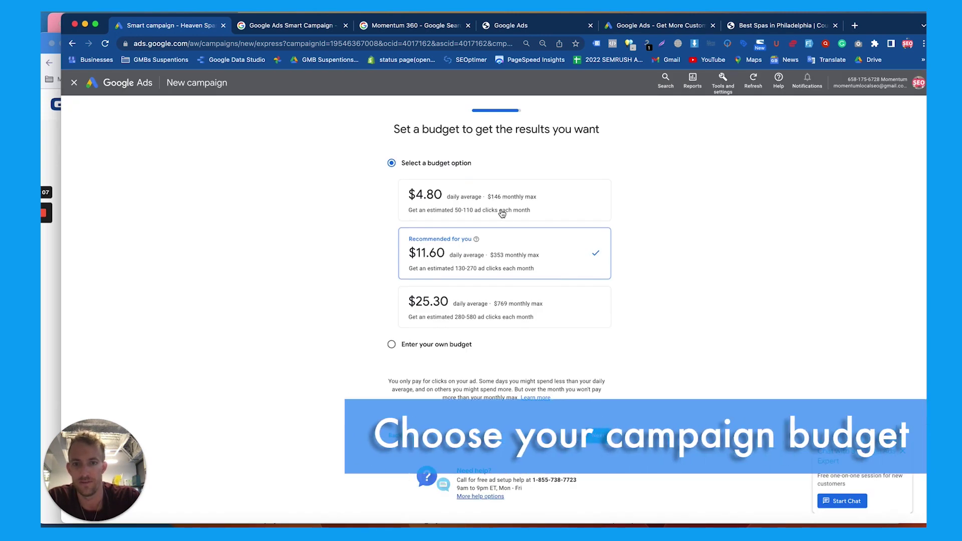
Step: Set a custom budget of $1.50 daily average and continue to the campaign review
click(417, 345)
click(429, 211)
key(BackSpace)
key(BackSpace)
key(BackSpace)
double_click(448, 213)
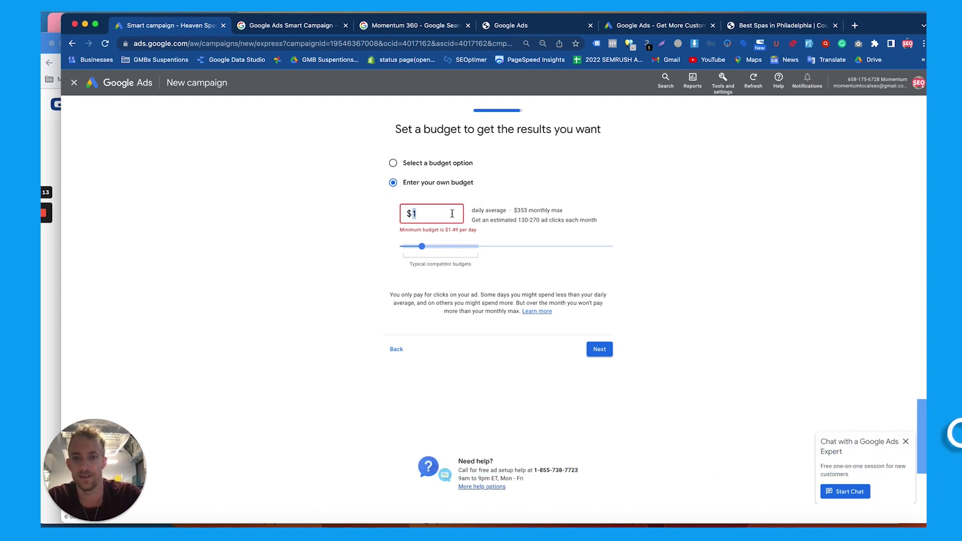
text(1.50)
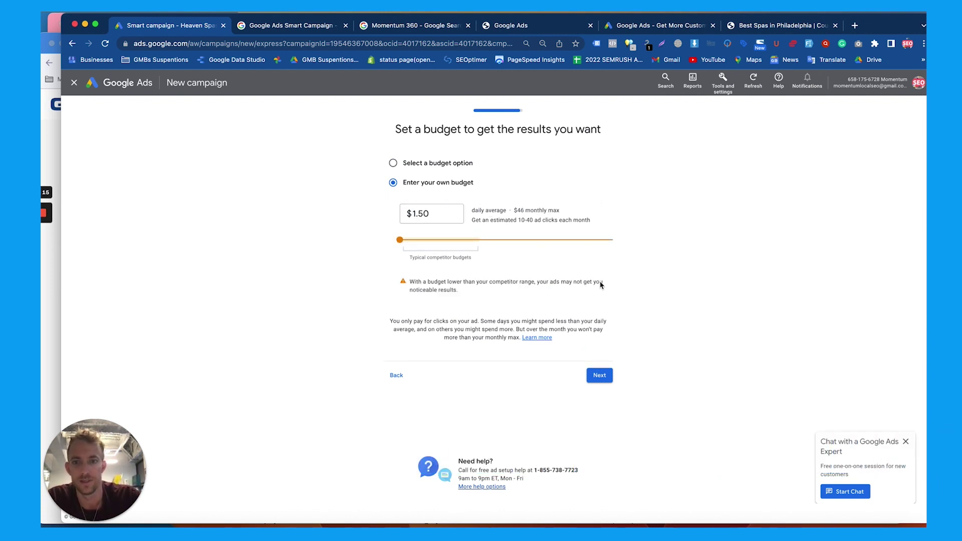
click(599, 376)
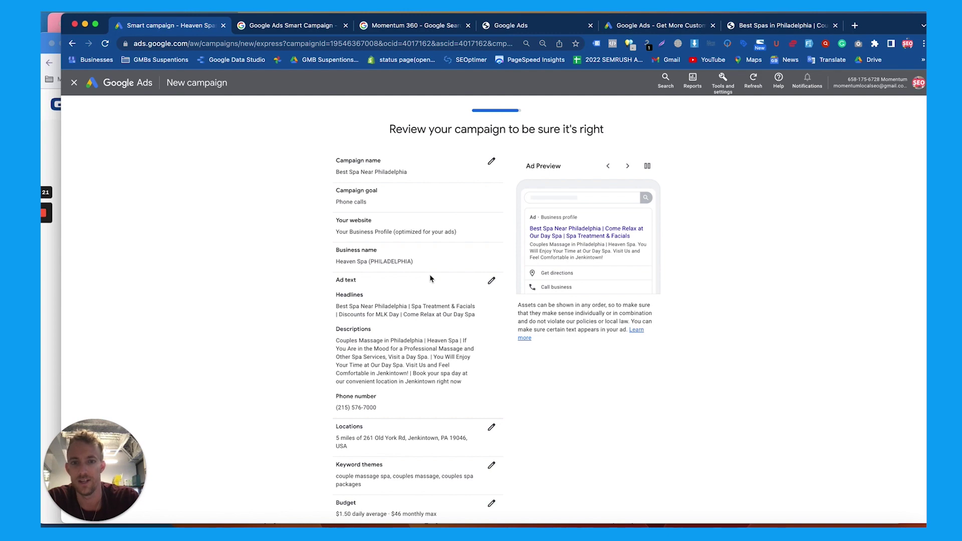
Step: Rename the campaign as "MLK DAY TEST ONLY" from the campaign review and save the name
scroll(430, 277, down, 3)
scroll(430, 275, up, 3)
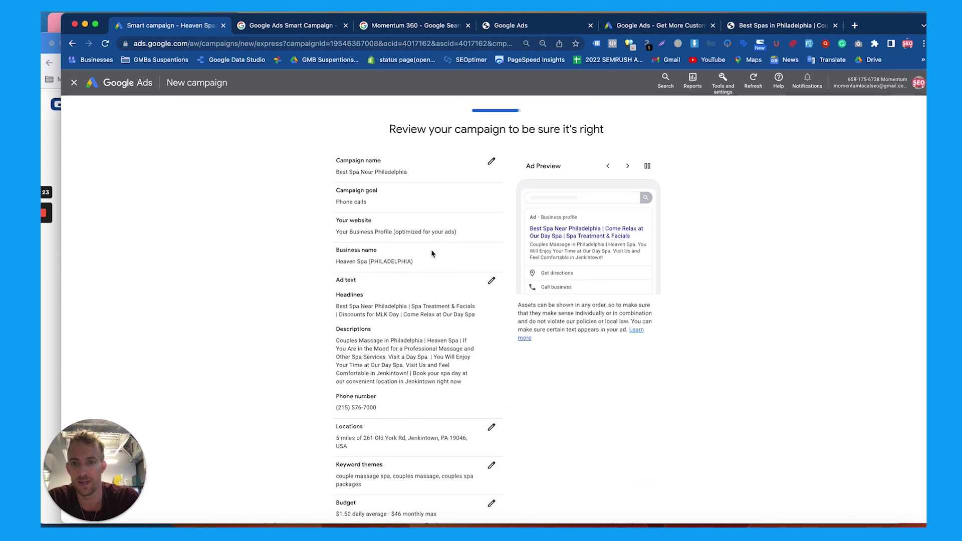
click(491, 162)
triple_click(460, 296)
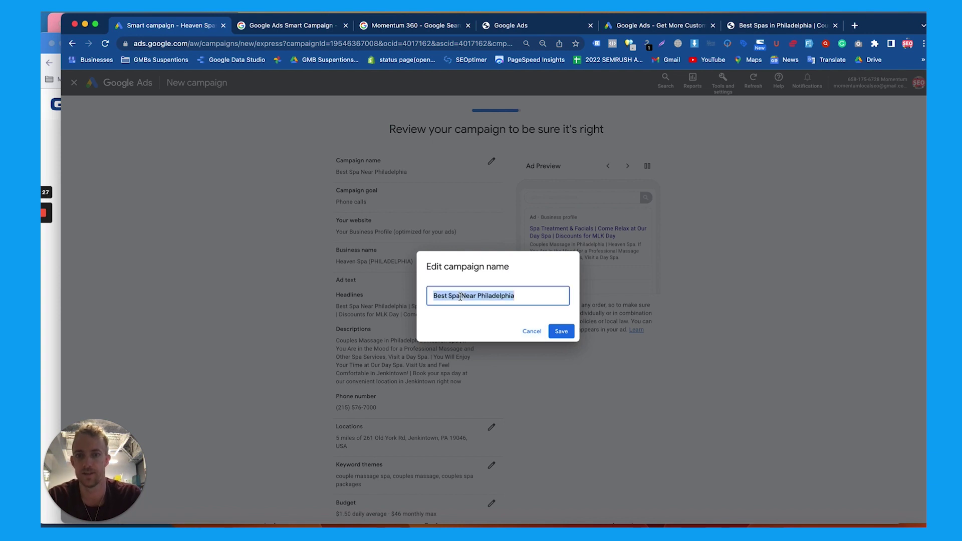
text(Mar)
key(BackSpace)
text(MLK DAY EST)
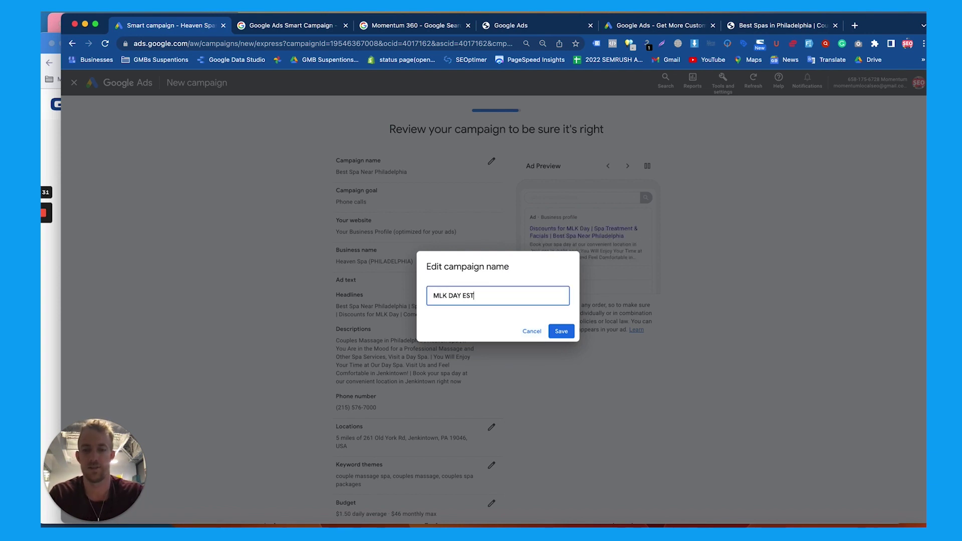
key(BackSpace)
key(BackSpace)
key(BackSpace)
text(TEST ONLY)
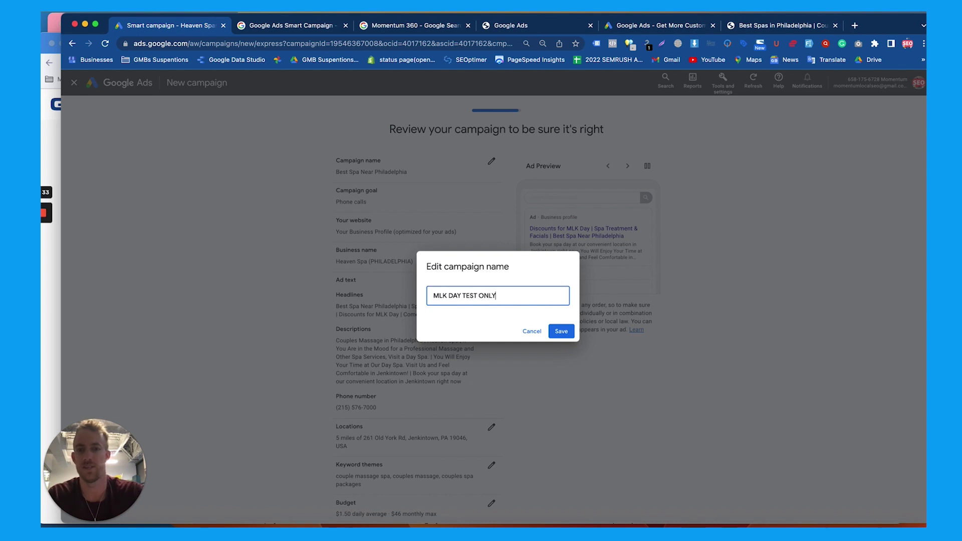
click(557, 329)
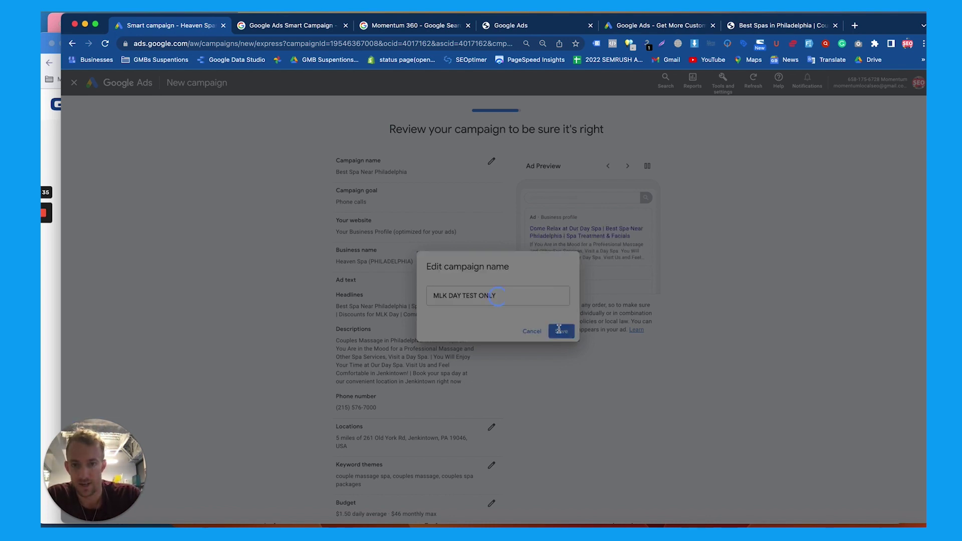
Step: Check the ad preview variations and the campaign summary, and finish the review to create the campaign
scroll(559, 329, down, 5)
scroll(559, 329, up, 5)
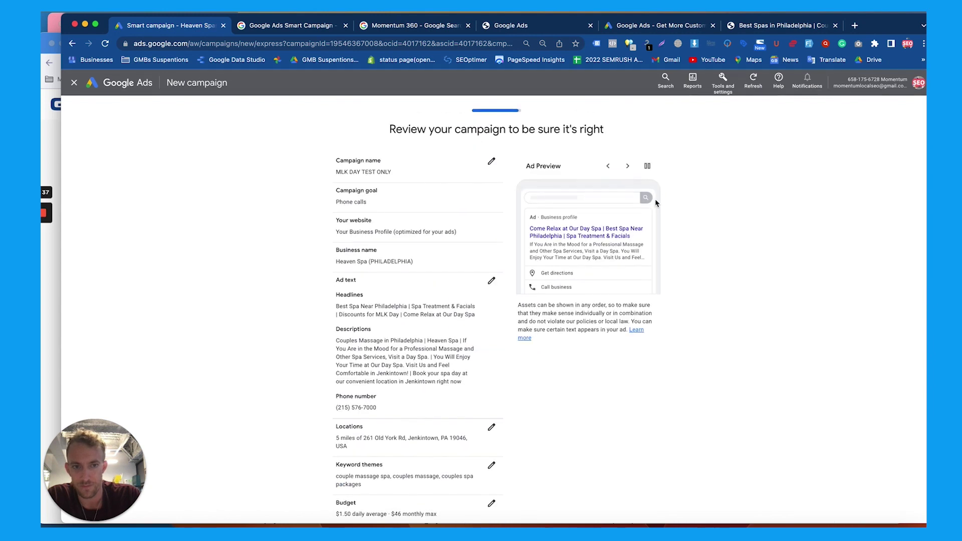
click(627, 167)
click(628, 167)
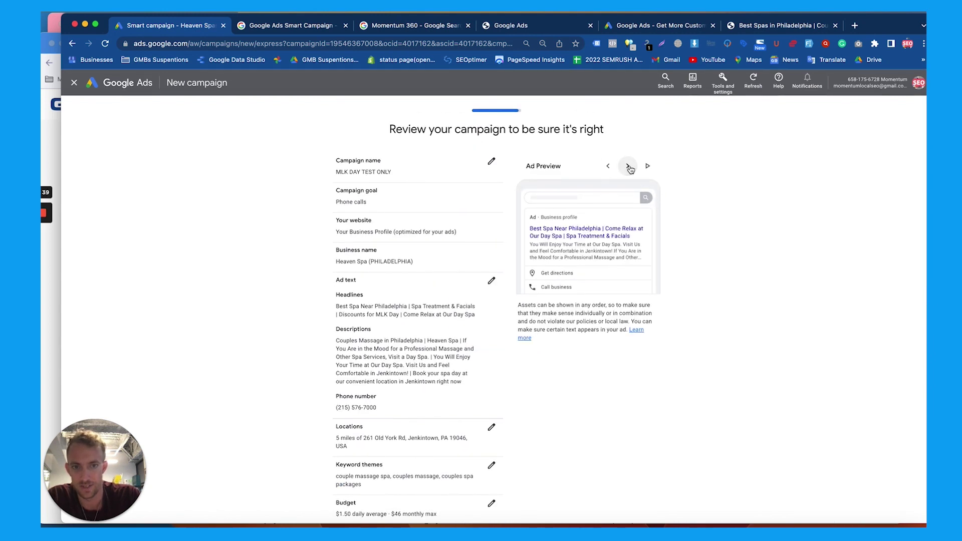
scroll(422, 274, down, 3)
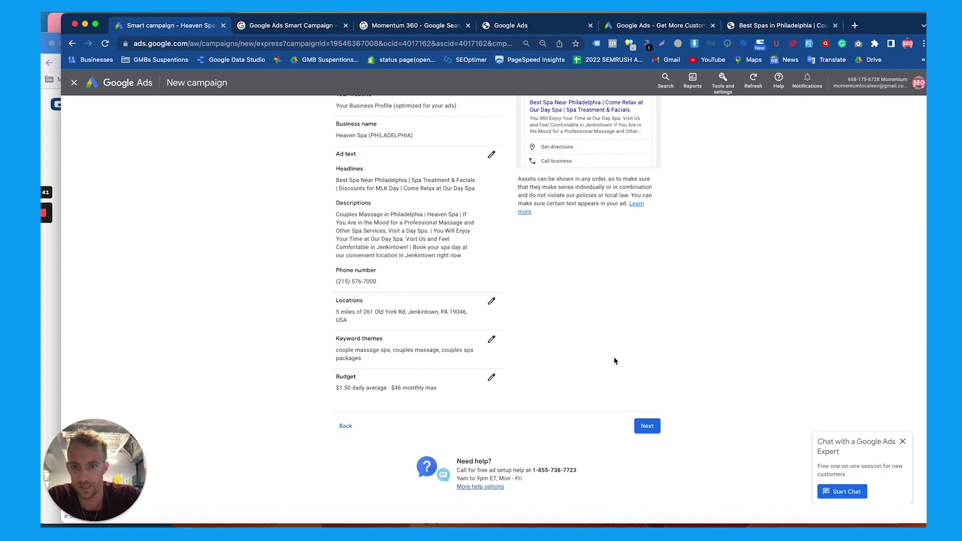
scroll(407, 292, up, 3)
scroll(489, 318, down, 3)
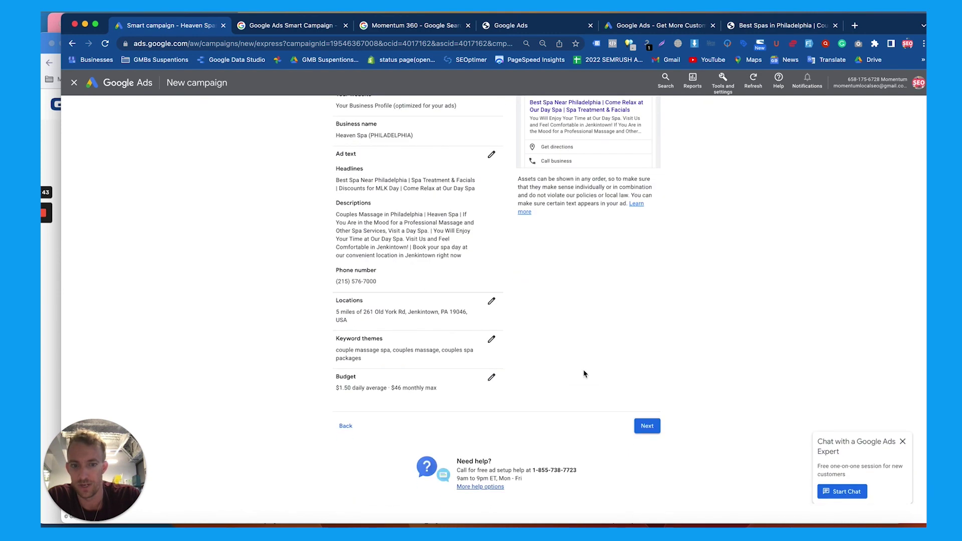
click(647, 426)
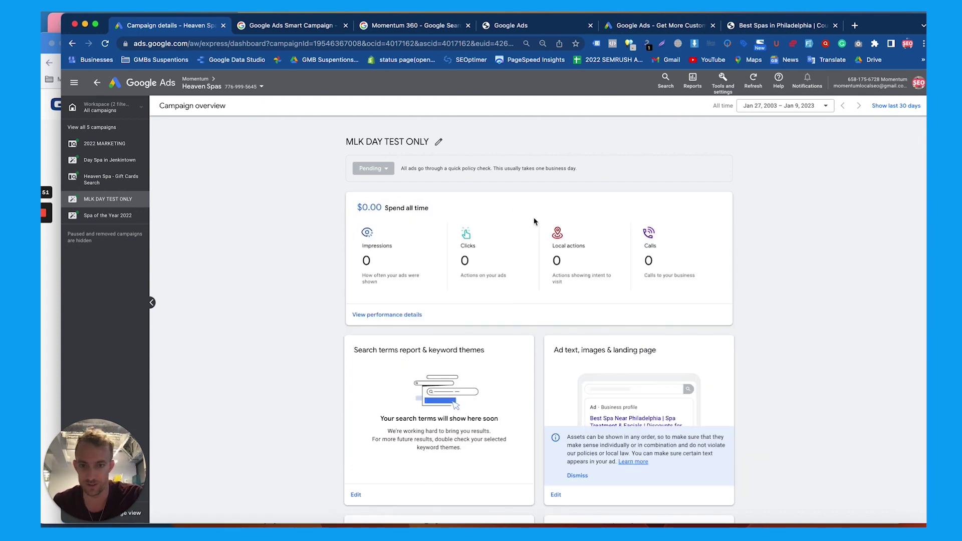
Step: Dismiss the note about asset order on the campaign overview and look through the location and budget cards
click(578, 476)
scroll(520, 321, down, 7)
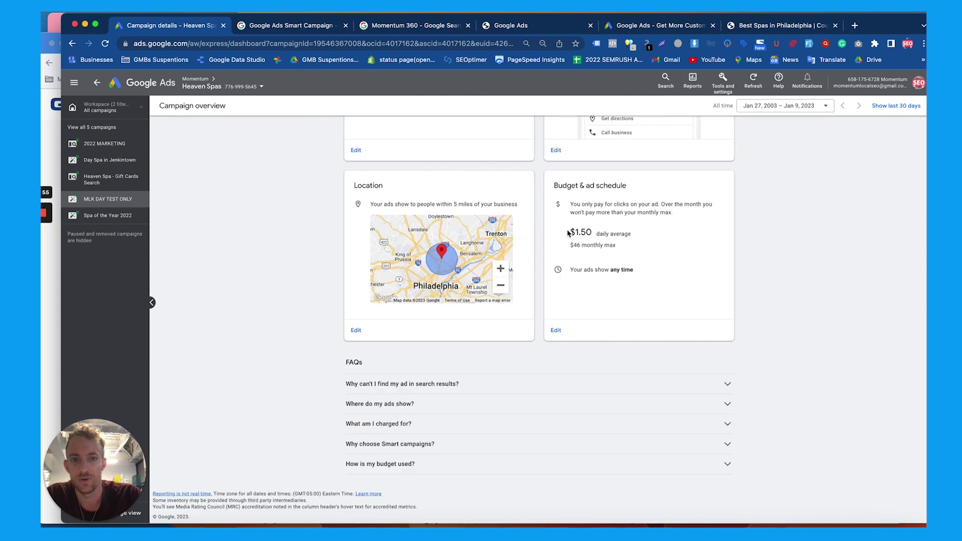
scroll(521, 321, up, 3)
Step: Open Ad 1's text in the editor to check its headlines and descriptions, making no edits
click(556, 316)
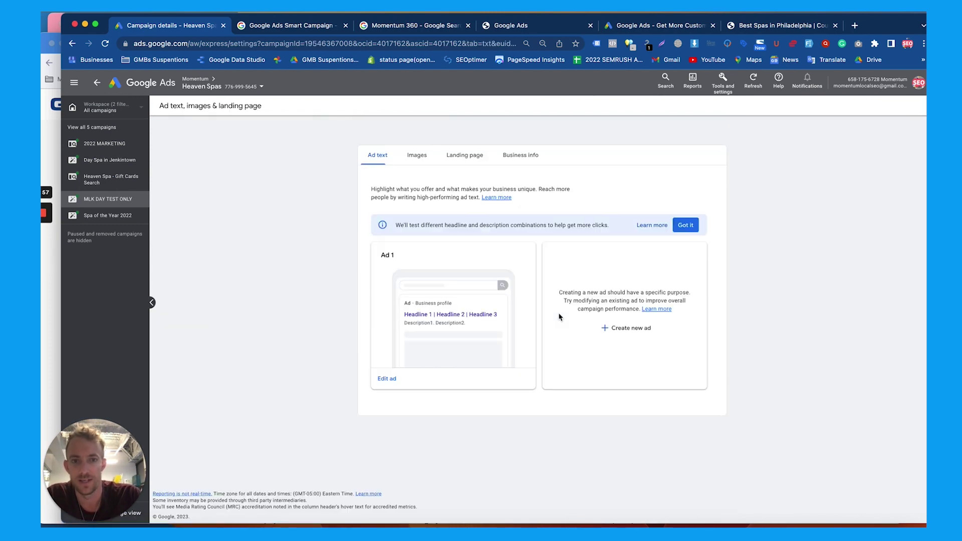
click(392, 379)
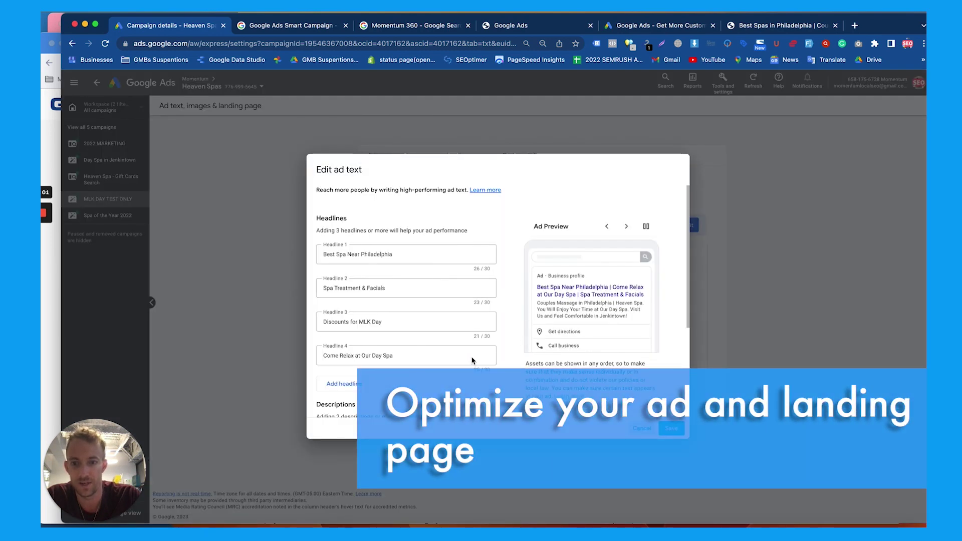
scroll(471, 359, down, 3)
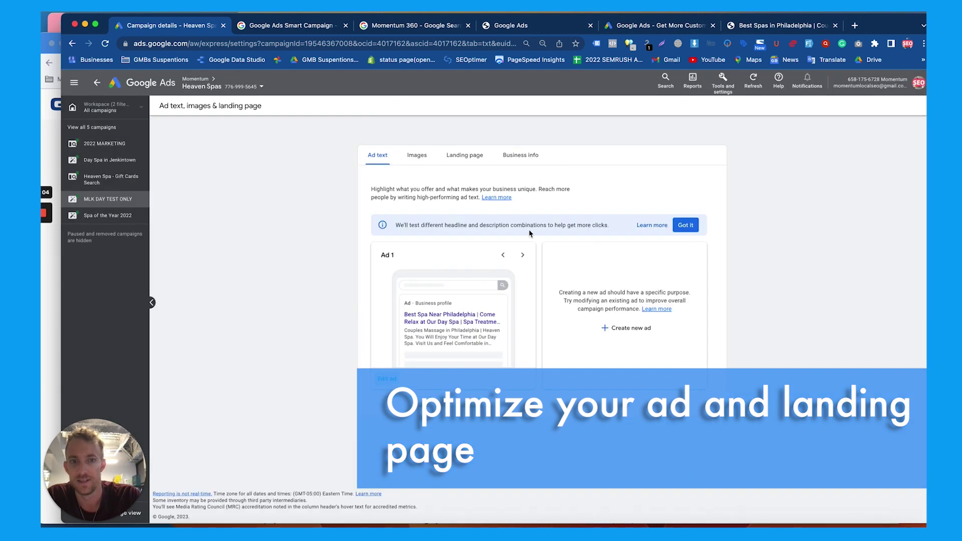
Step: Upload 2.jpg from the Downloads folder as a new rectangular image for the campaign's ads
click(418, 155)
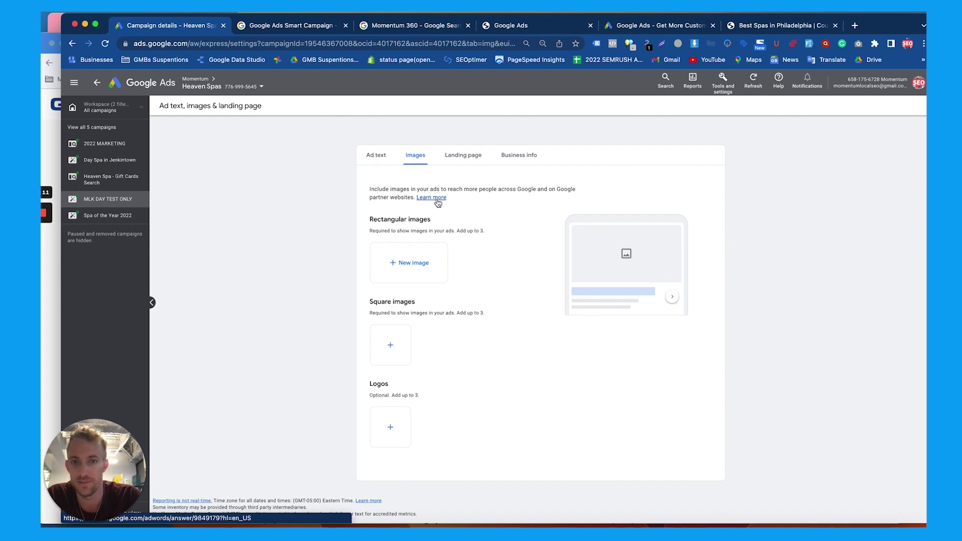
click(414, 264)
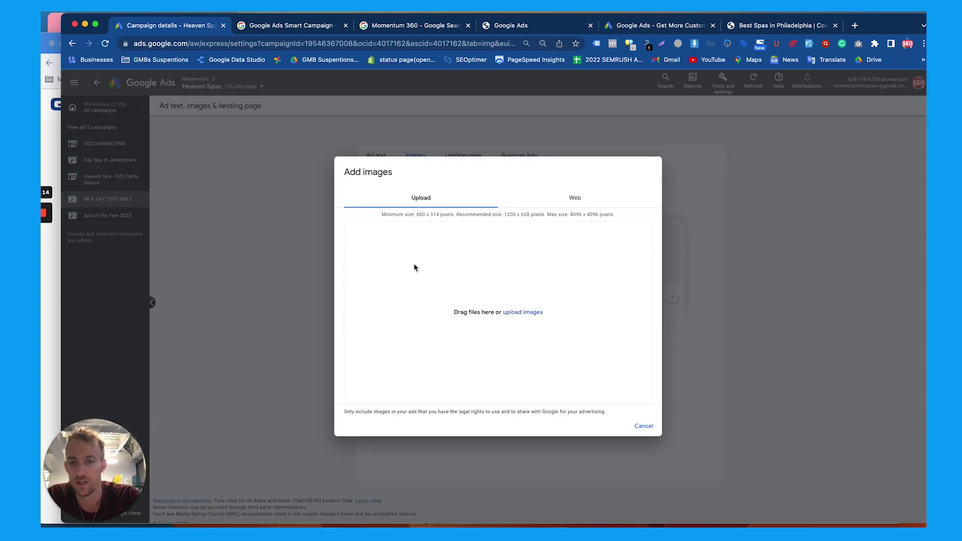
click(524, 313)
click(369, 248)
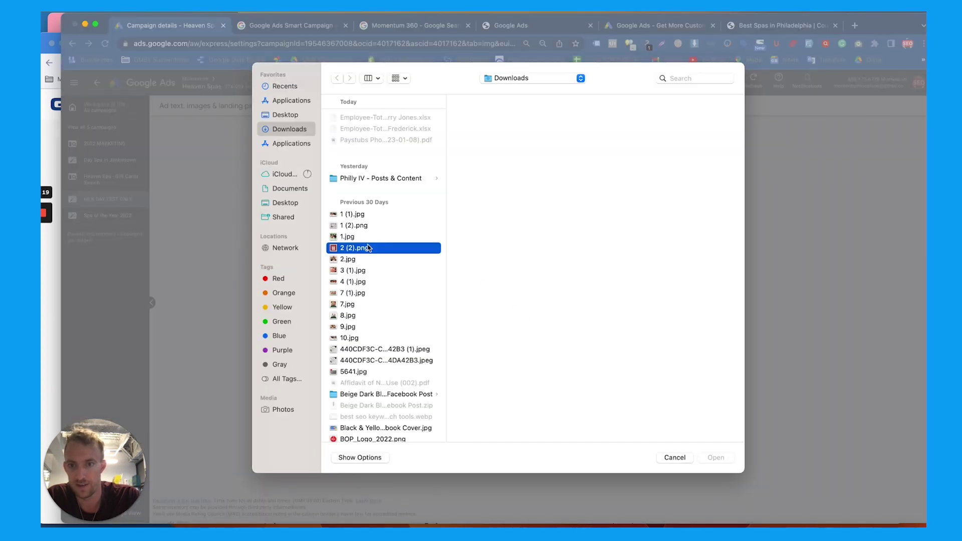
click(359, 259)
double_click(359, 259)
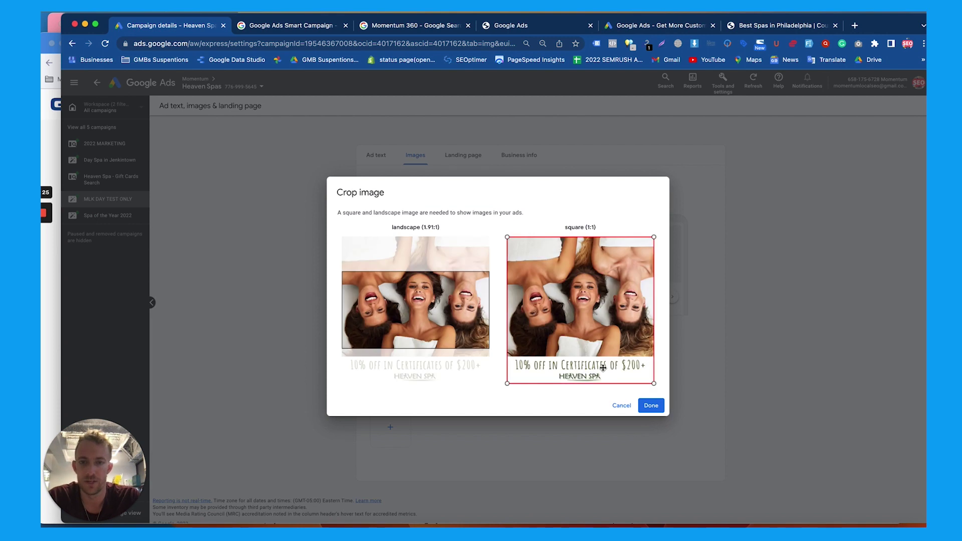
Step: Accept the landscape (1.91:1) and square (1:1) crops of the uploaded image and save it to the ads
click(650, 406)
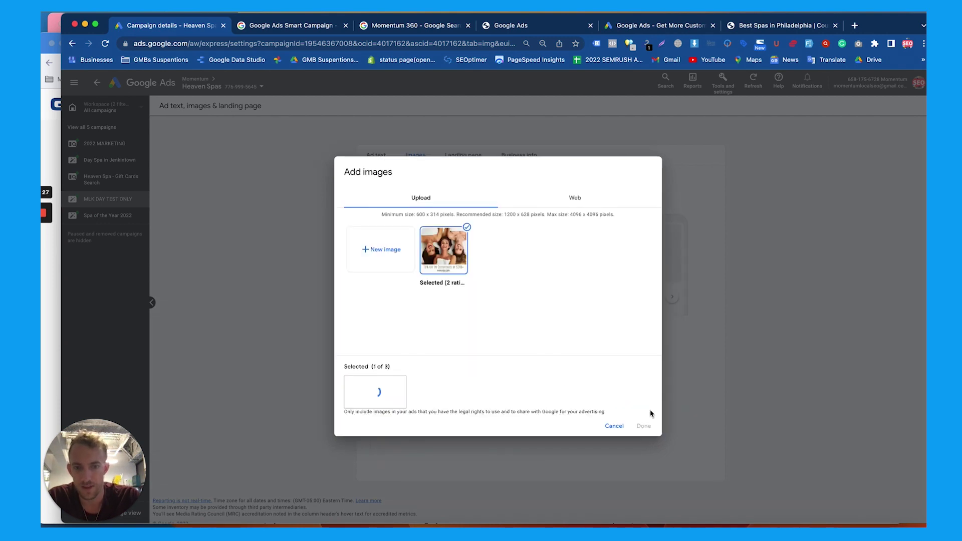
click(643, 426)
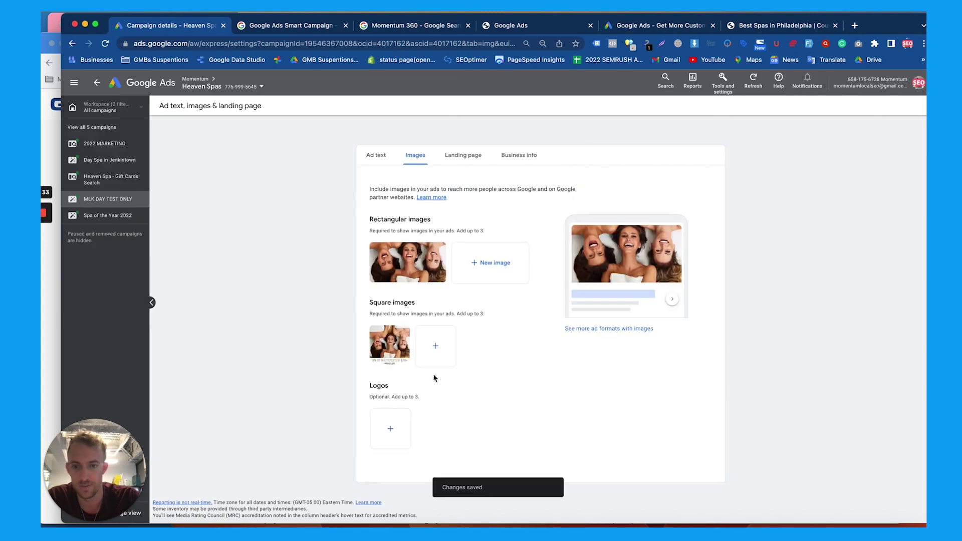
scroll(480, 413, down, 1)
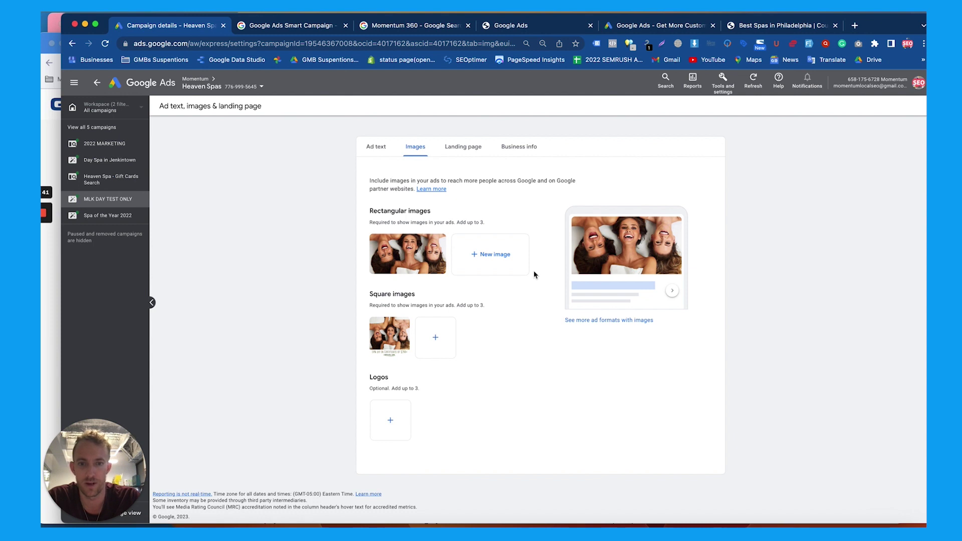
Step: Review the campaign's landing page and business info settings, and return to the ad text
click(476, 148)
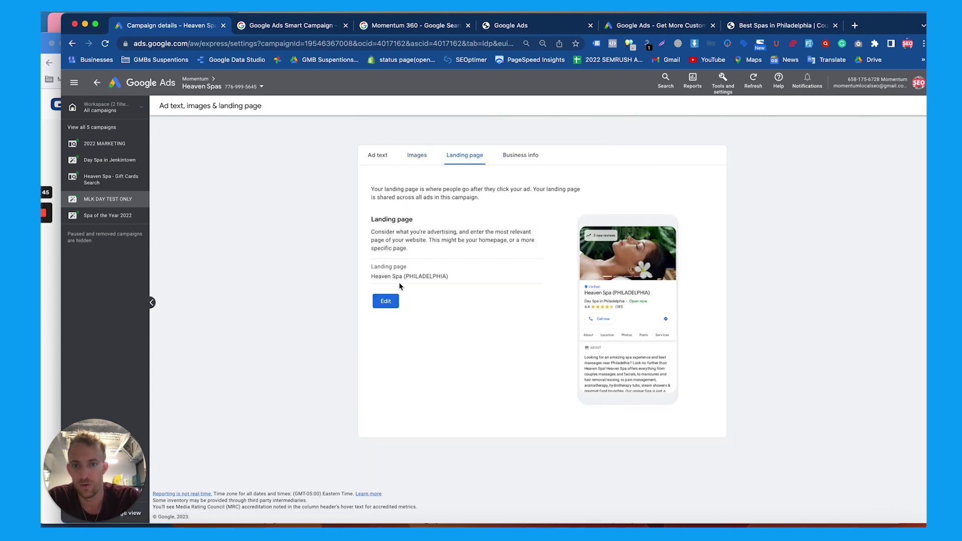
click(520, 156)
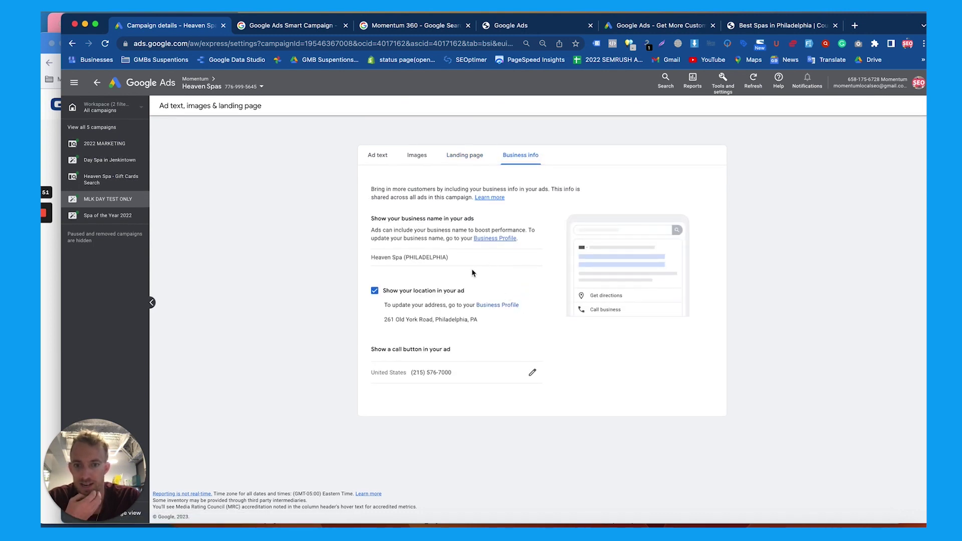
click(371, 157)
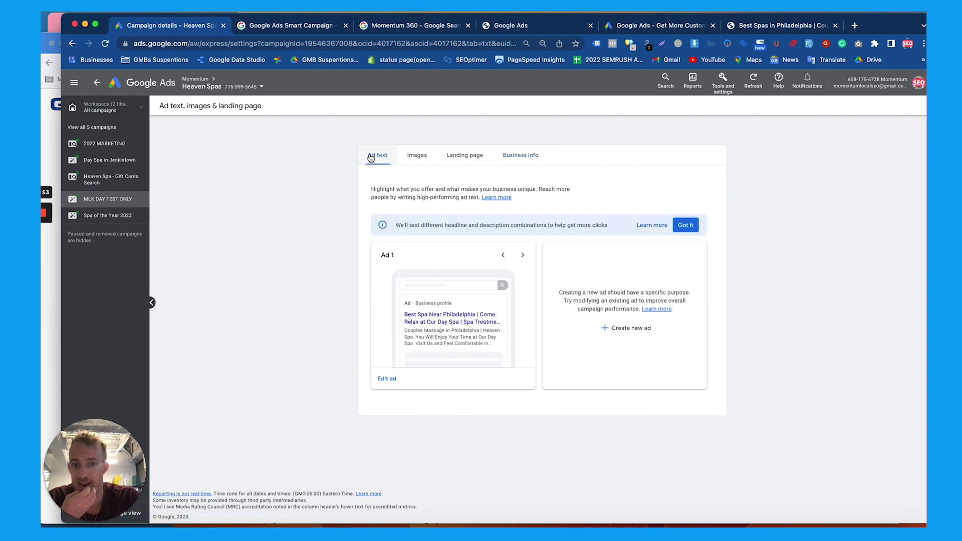
Step: Browse the Google image results for "Google Ads Smart Campaign" for examples of Smart campaign ads and setup screens
click(323, 26)
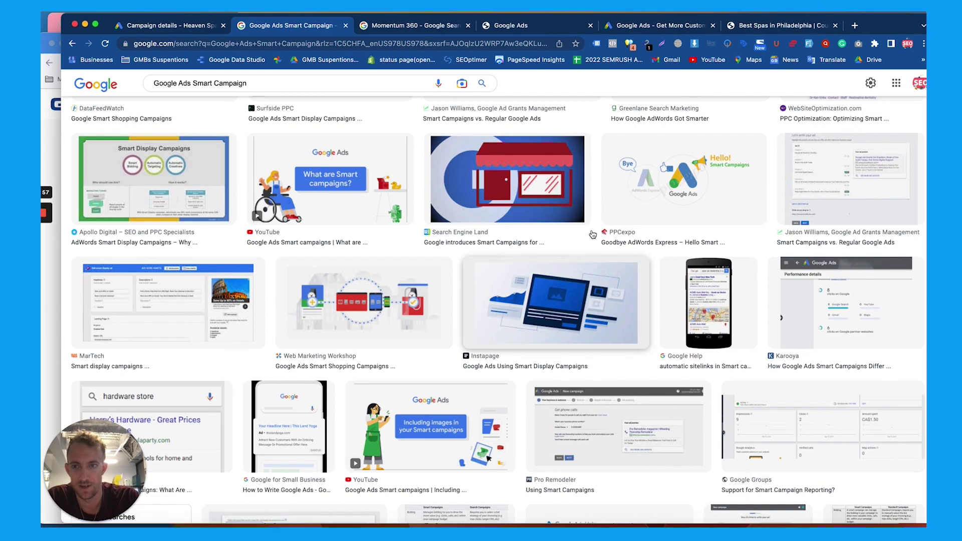
scroll(618, 234, up, 5)
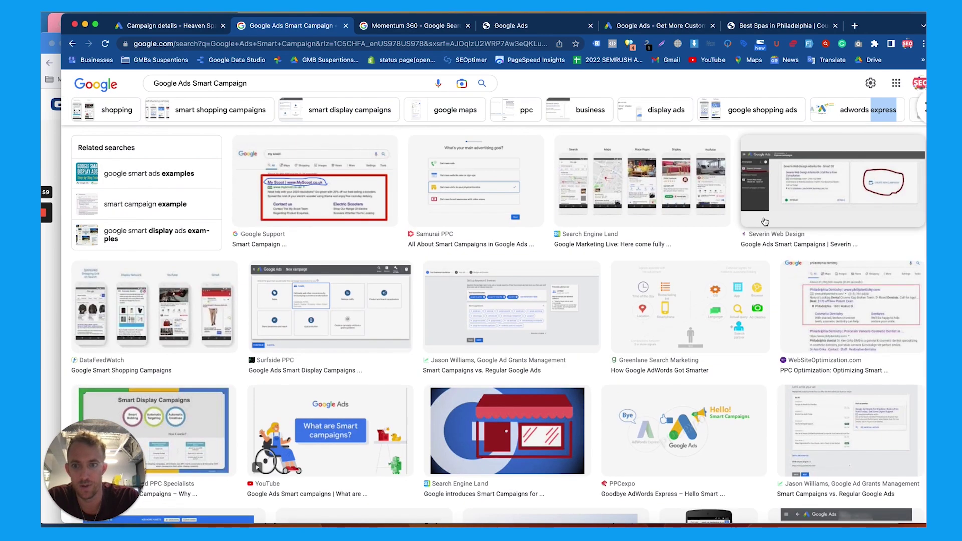
scroll(764, 222, down, 10)
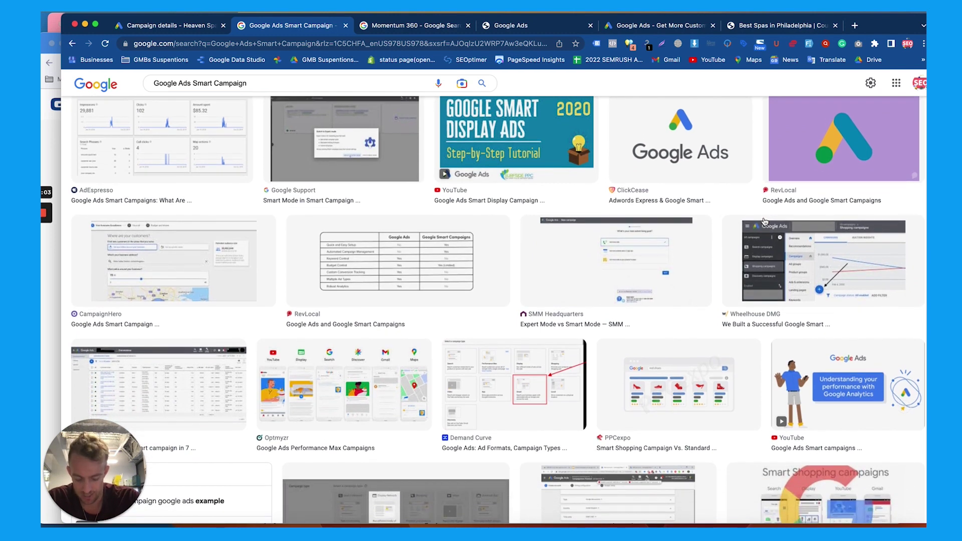
scroll(763, 222, down, 4)
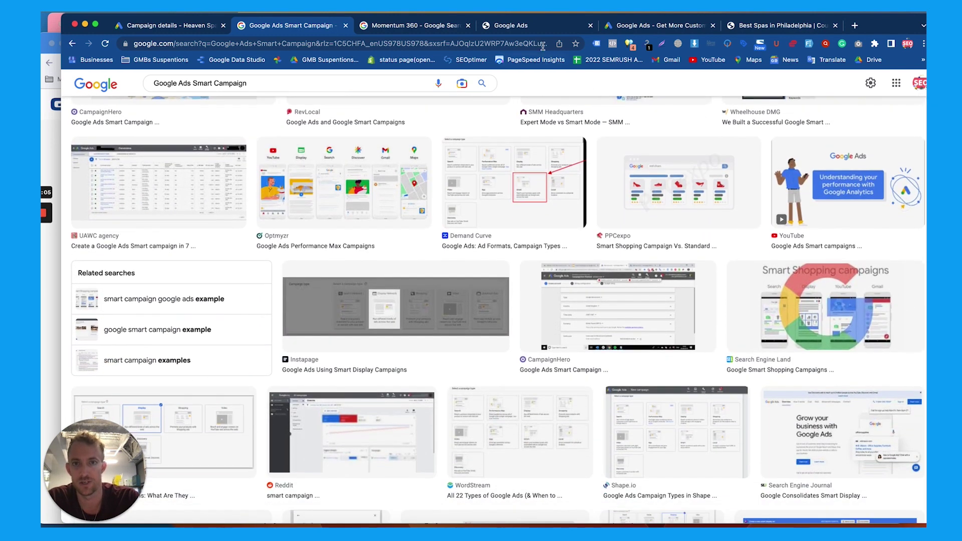
Step: Close the Google Ads account chooser and "Get More Customers" pages and return to the campaign details page
click(508, 24)
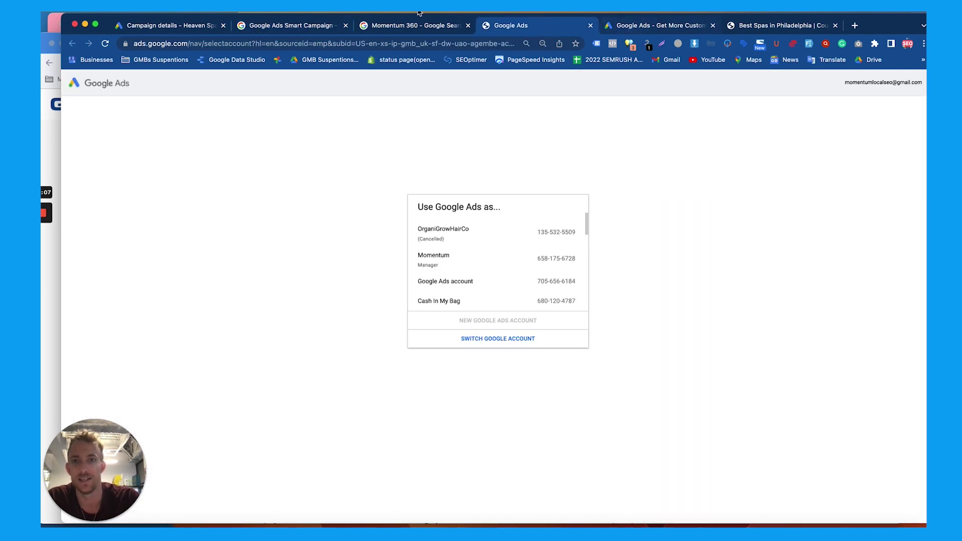
click(590, 25)
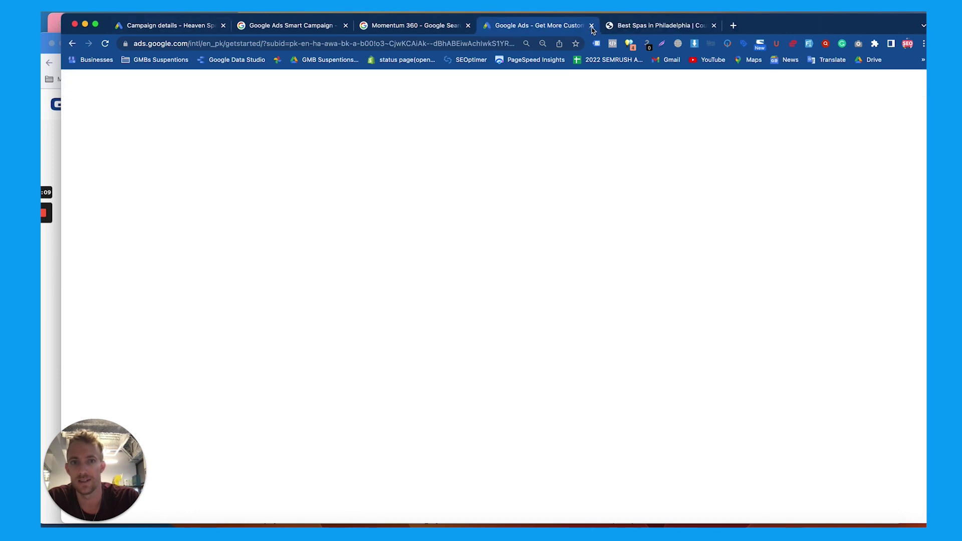
key(super+w)
click(167, 25)
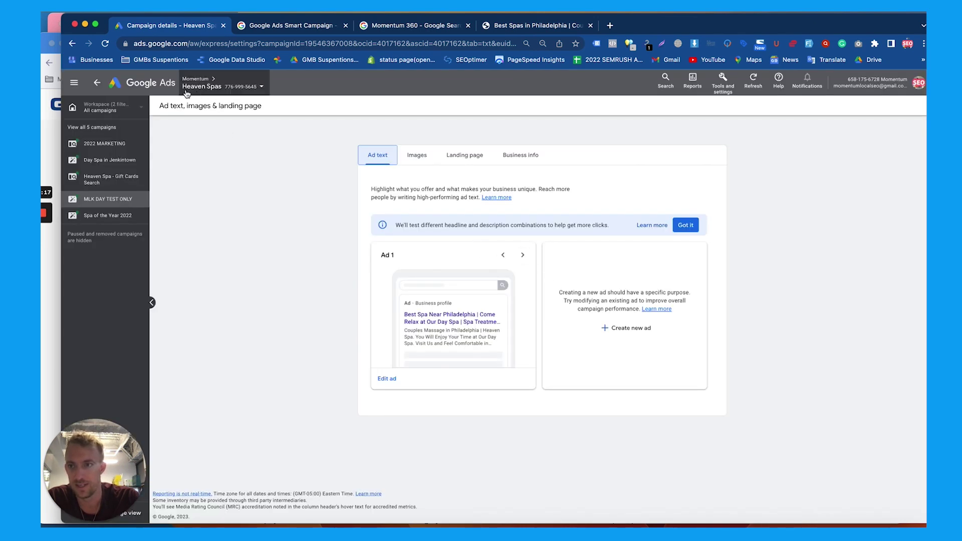
Step: Return to the MLK DAY TEST ONLY campaign overview and review its location and budget cards
click(97, 82)
scroll(376, 232, down, 5)
scroll(377, 232, down, 1)
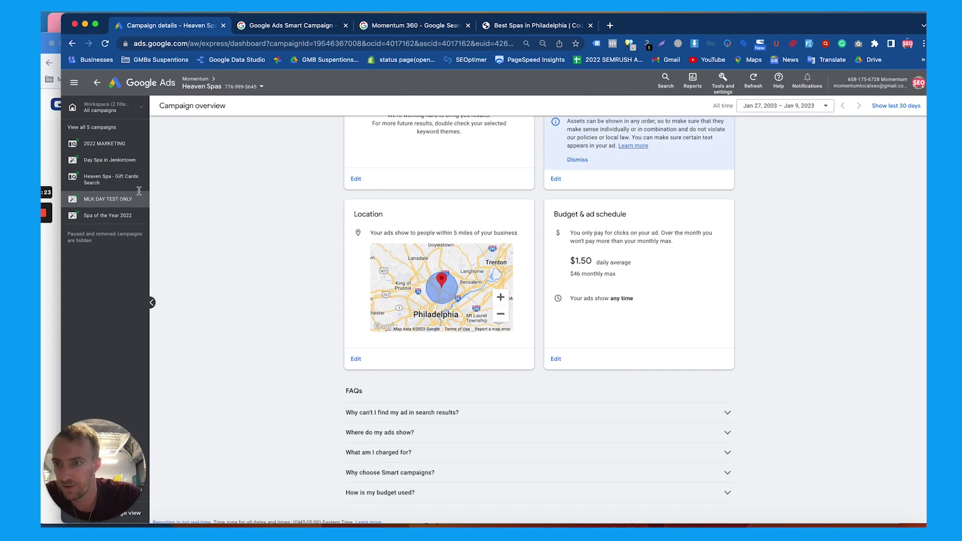
Step: Open the Spa of the Year 2022 campaign and bring up its full search terms report
click(101, 215)
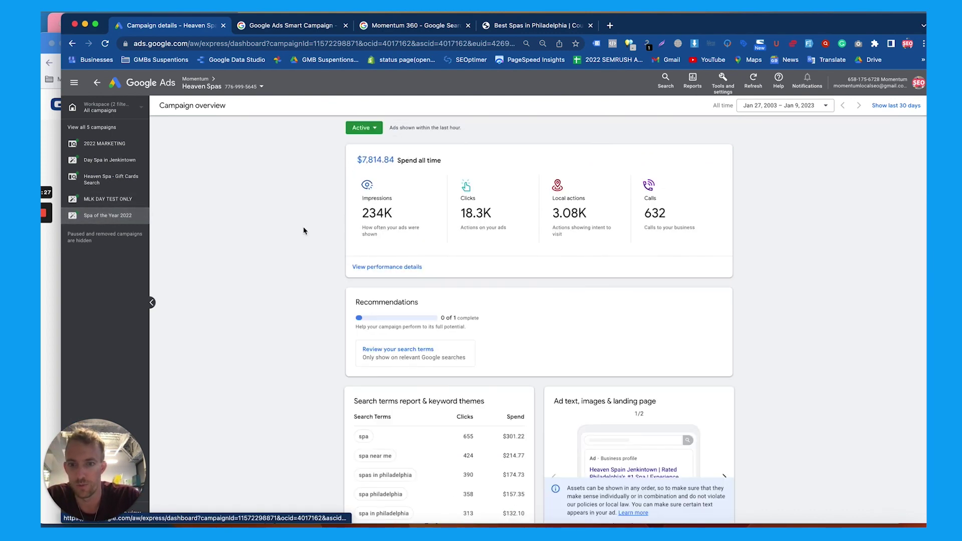
scroll(350, 249, down, 7)
double_click(393, 189)
triple_click(393, 189)
click(356, 331)
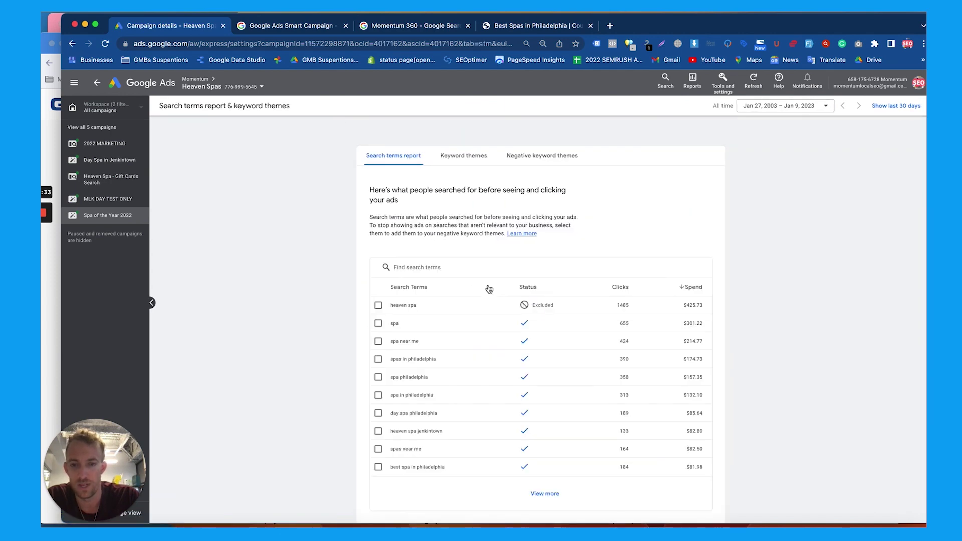
Step: Load more entries of the search terms report repeatedly and examine the terms for searches irrelevant to the spa
scroll(489, 289, down, 2)
click(539, 440)
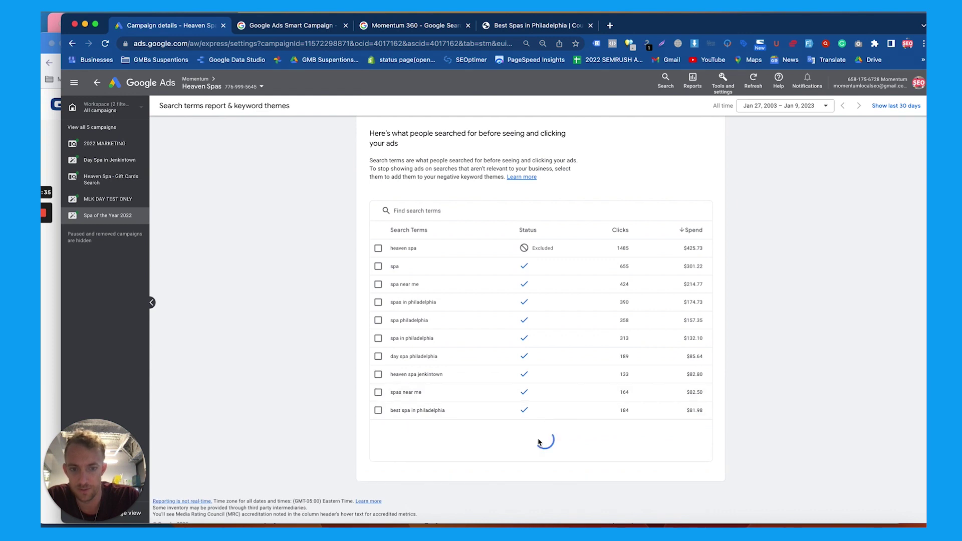
scroll(560, 340, down, 4)
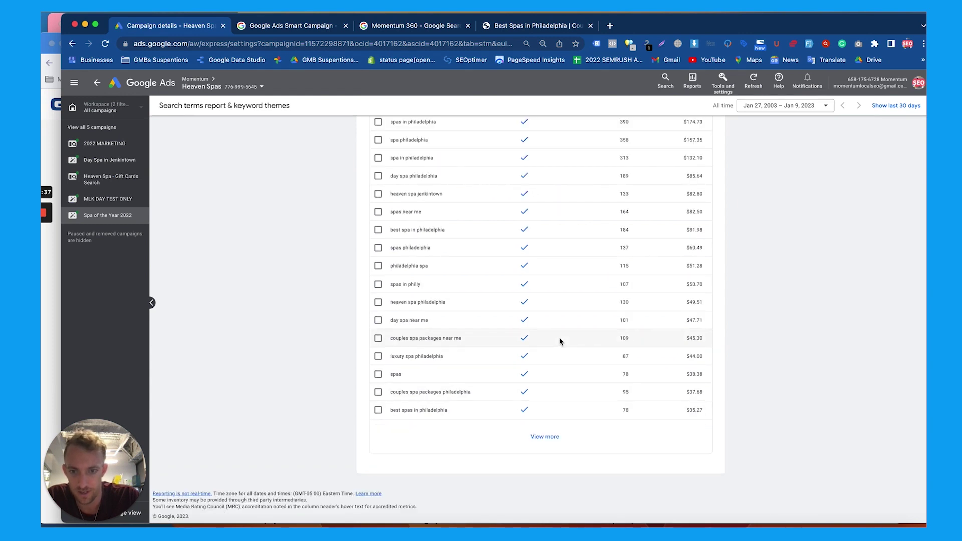
click(542, 437)
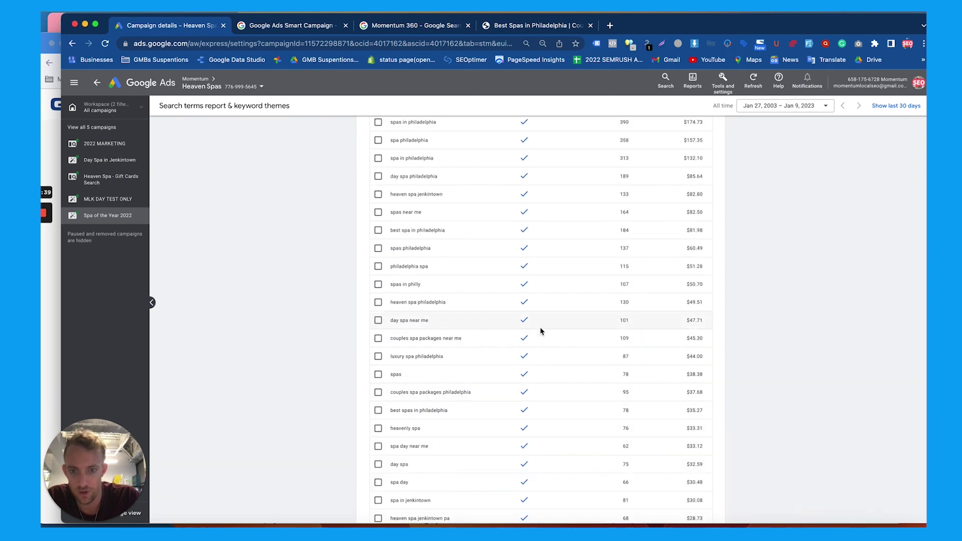
scroll(541, 331, down, 4)
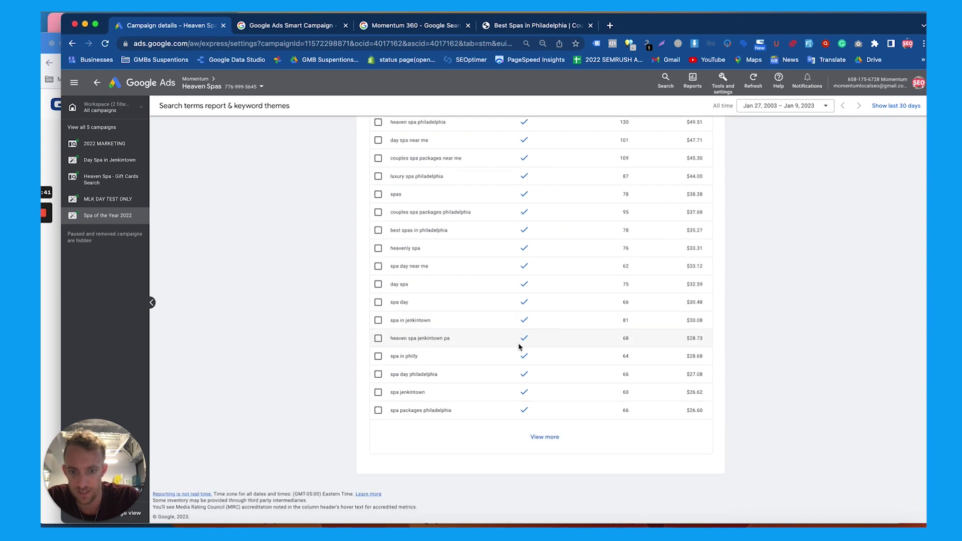
click(545, 438)
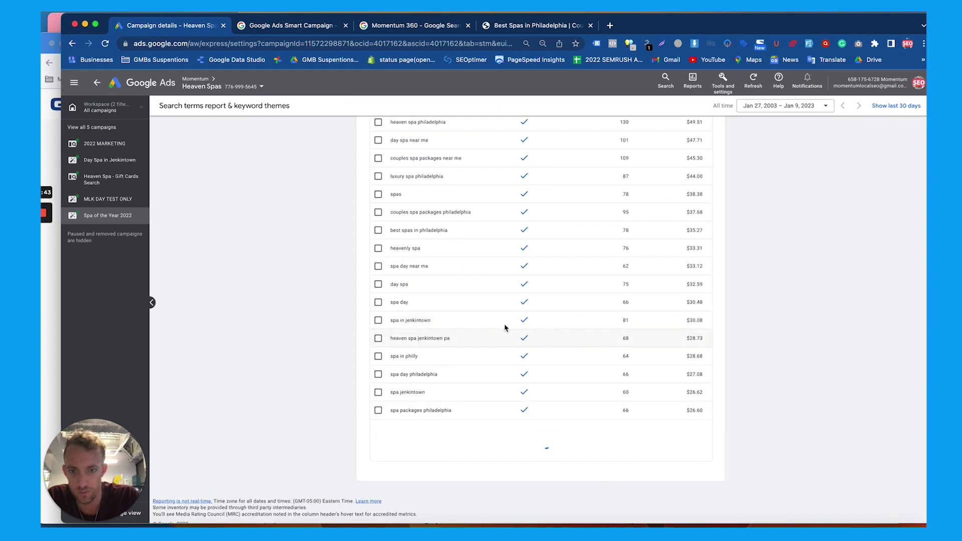
scroll(504, 327, down, 4)
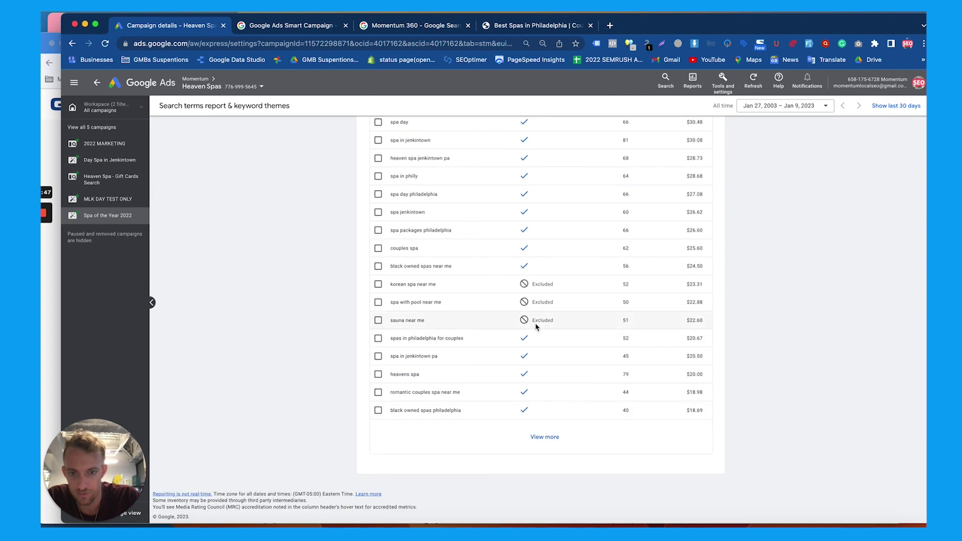
click(540, 437)
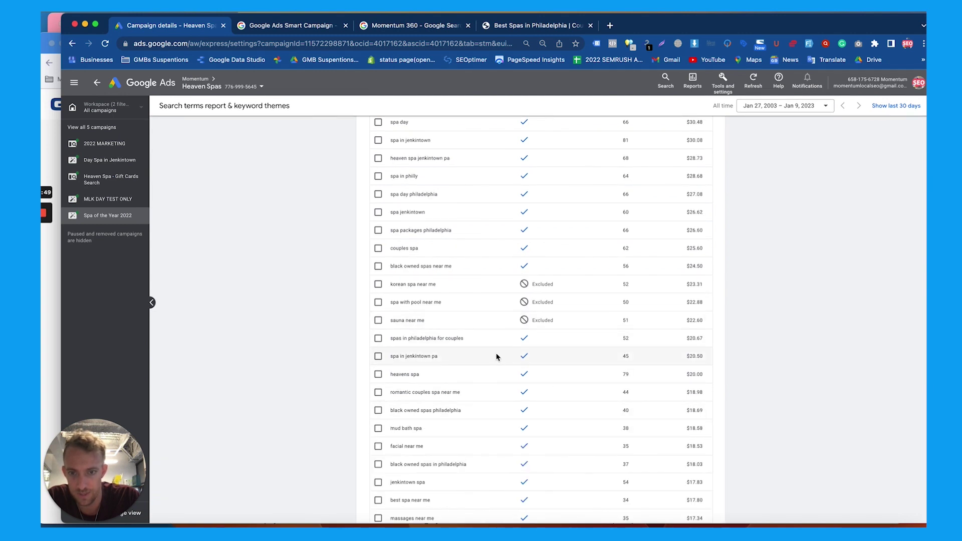
scroll(497, 356, down, 3)
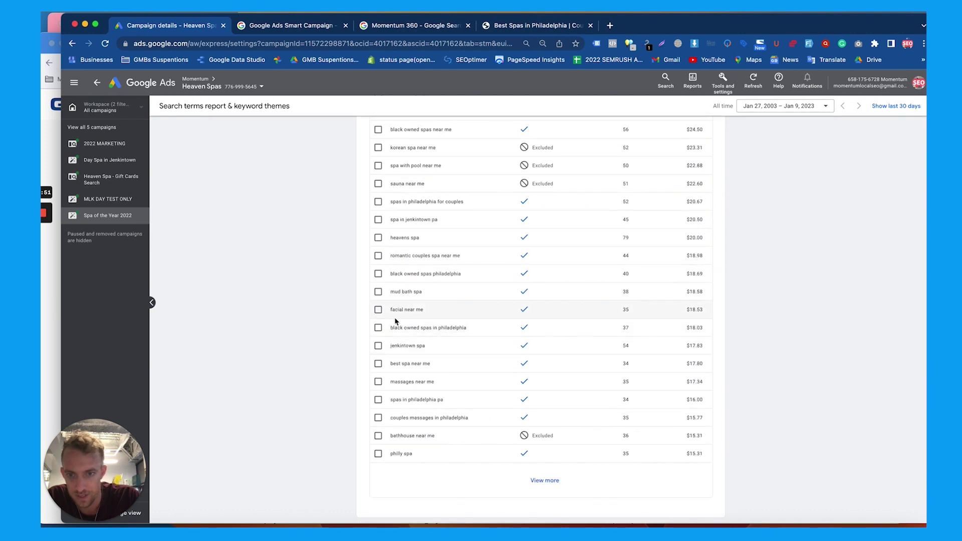
Step: Exclude the search terms "black owned spas philadelphia", "black owned spas in philadelphia" and "body to body spa near me" as negative keyword themes
click(378, 274)
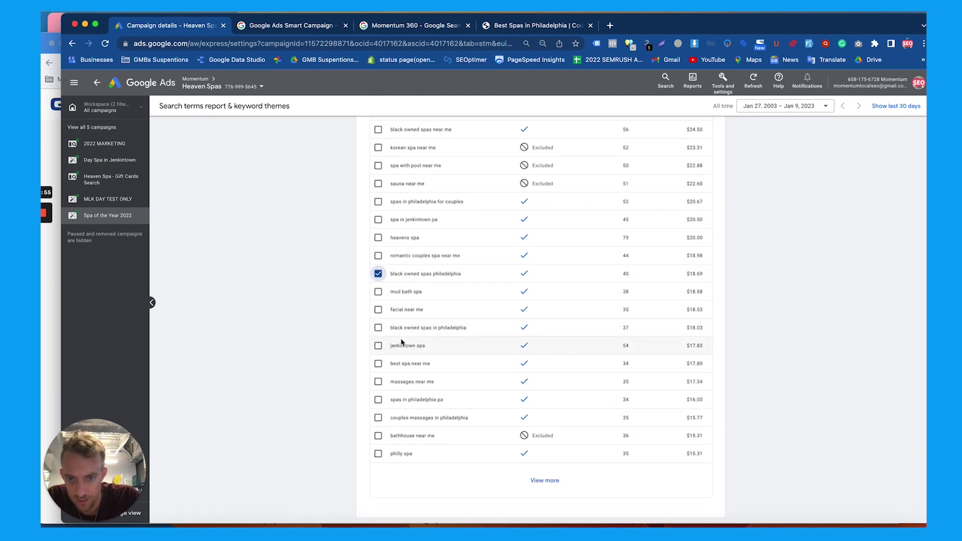
click(378, 328)
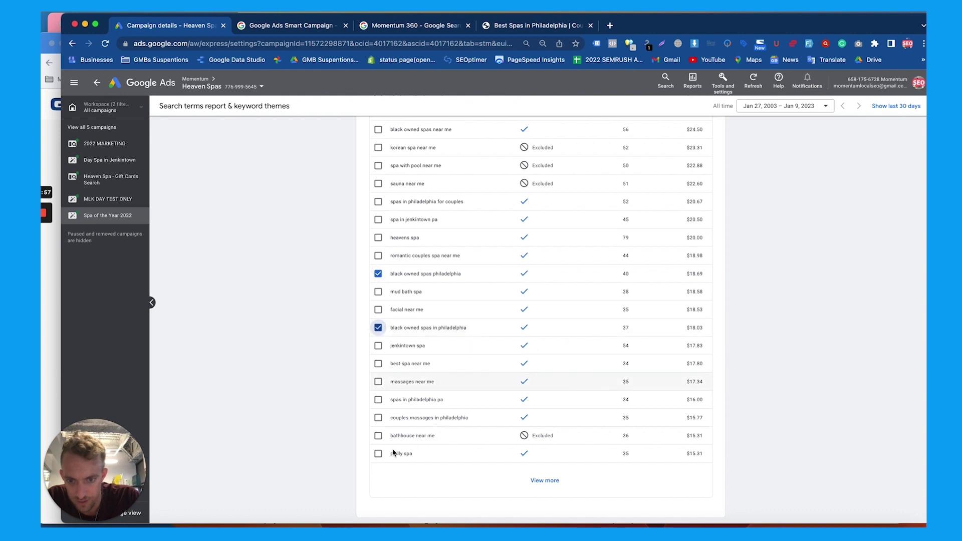
click(544, 480)
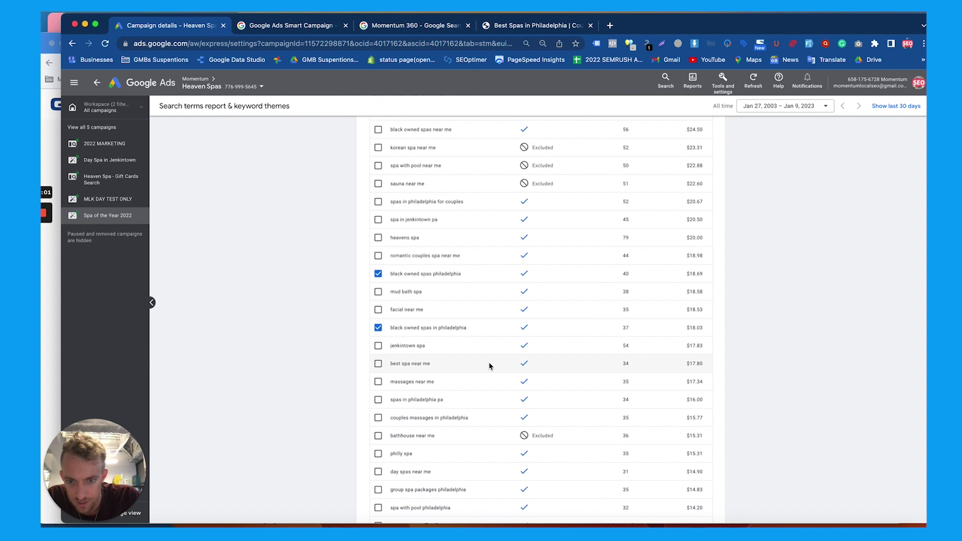
scroll(489, 366, down, 5)
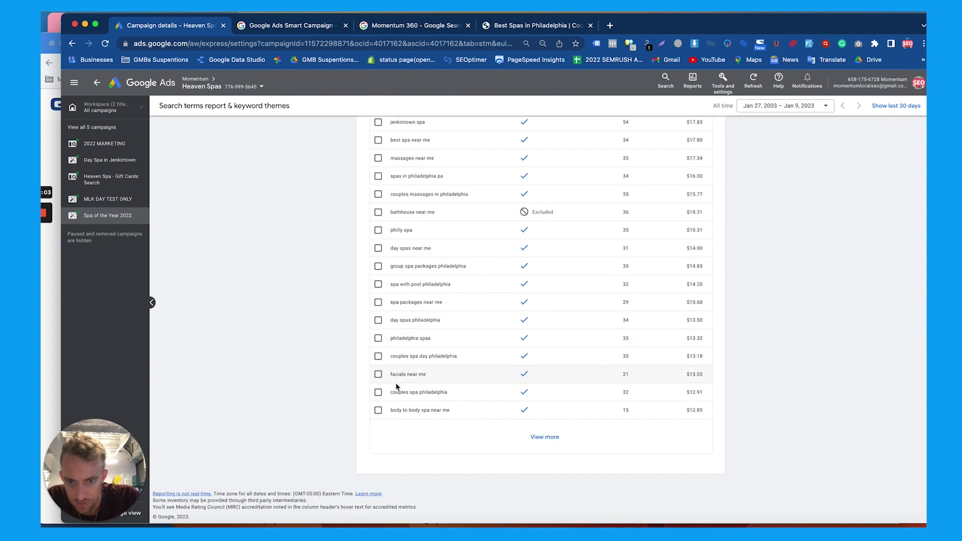
click(378, 410)
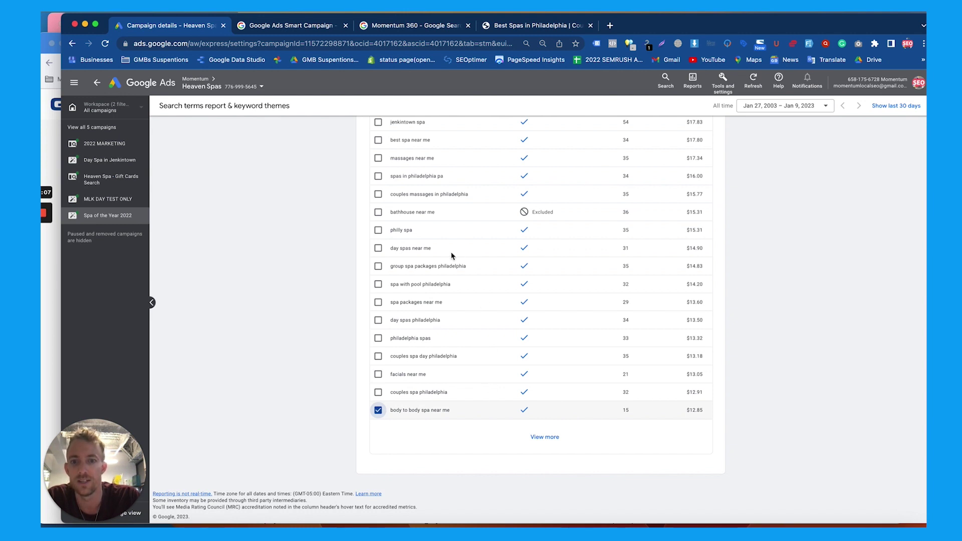
scroll(454, 256, up, 7)
click(464, 271)
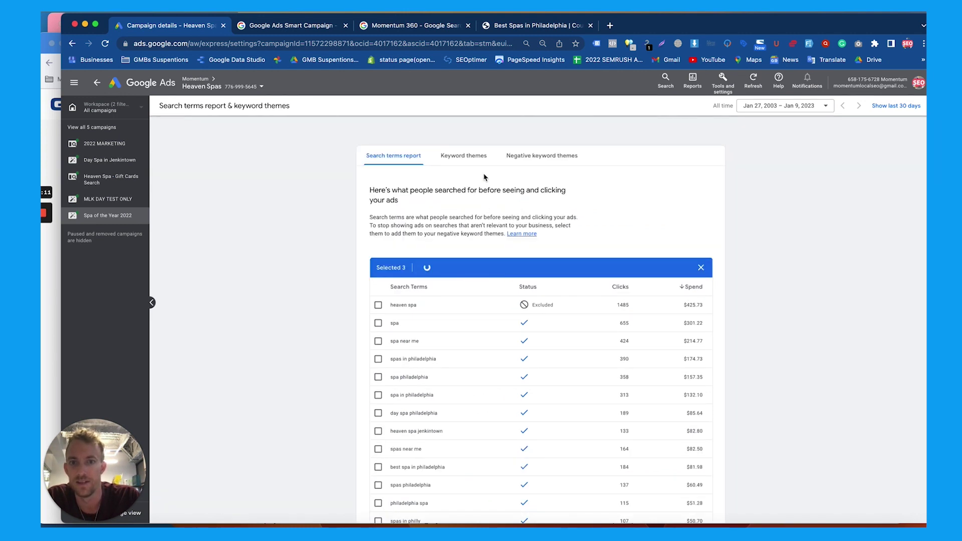
Step: Check the campaign's keyword themes and negative keyword themes, and return to the campaign overview
click(460, 158)
click(537, 161)
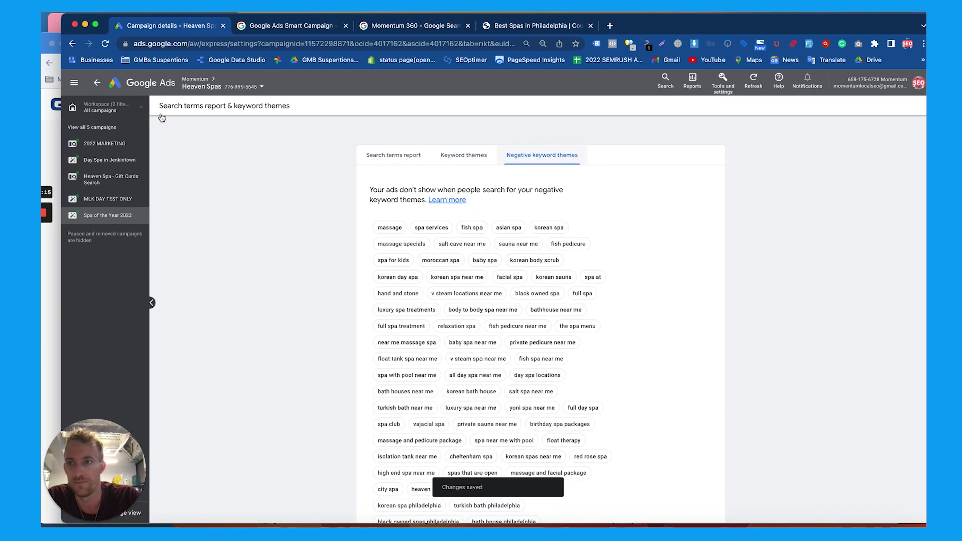
click(98, 84)
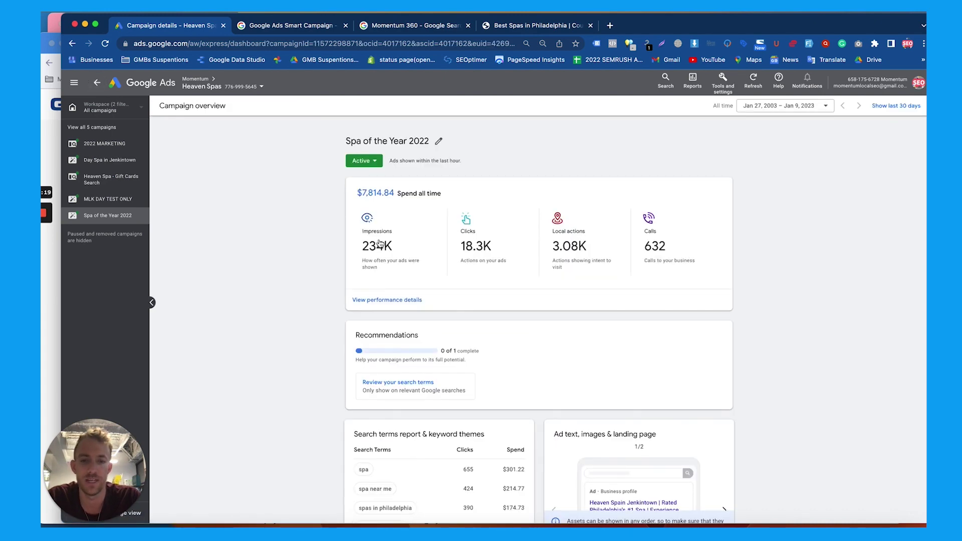
Step: Dismiss the asset order note on the Spa of the Year 2022 overview and review its location, budget and performance cards
scroll(379, 243, down, 3)
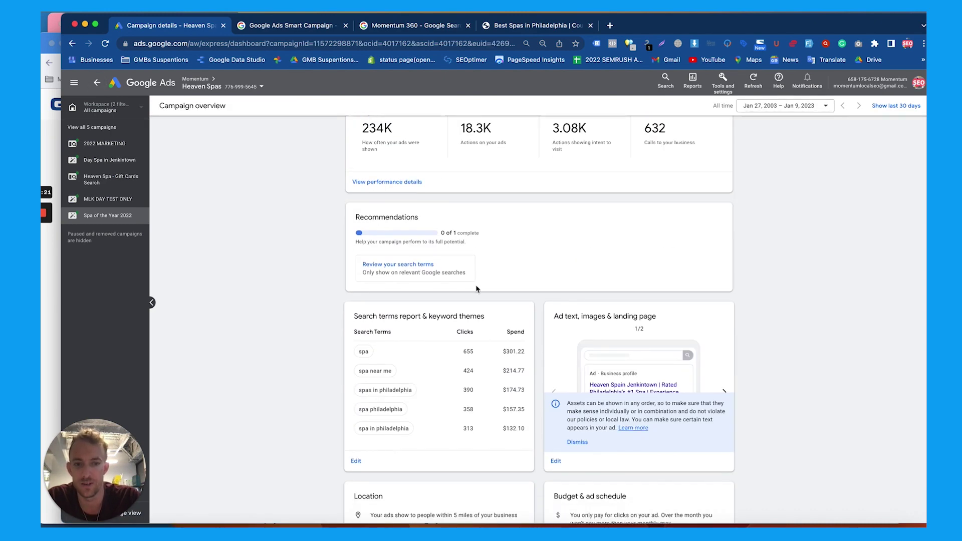
click(576, 441)
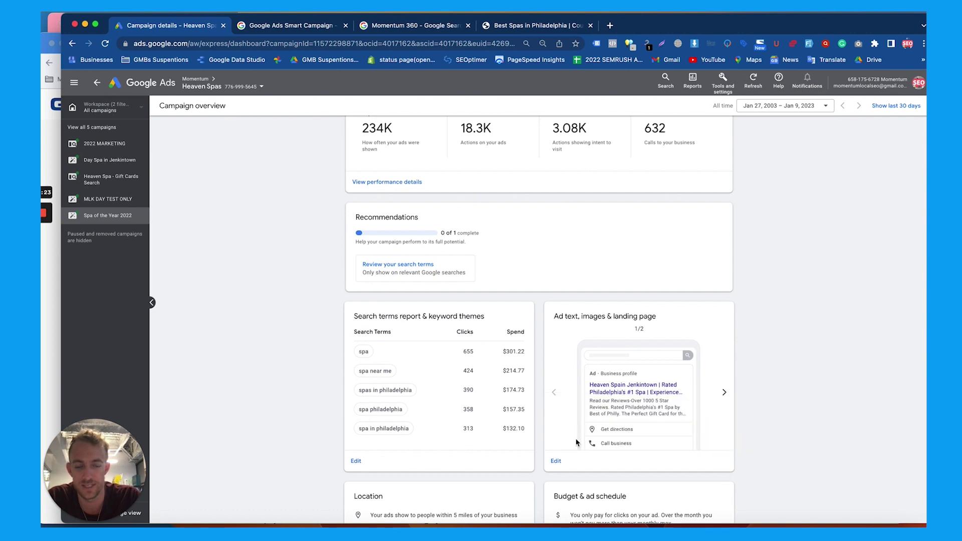
scroll(577, 442, down, 3)
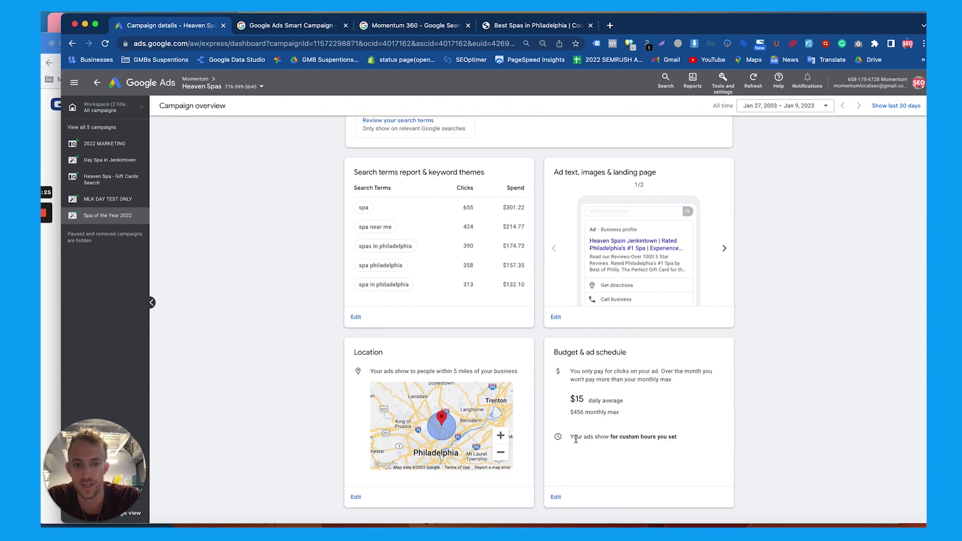
scroll(544, 364, down, 1)
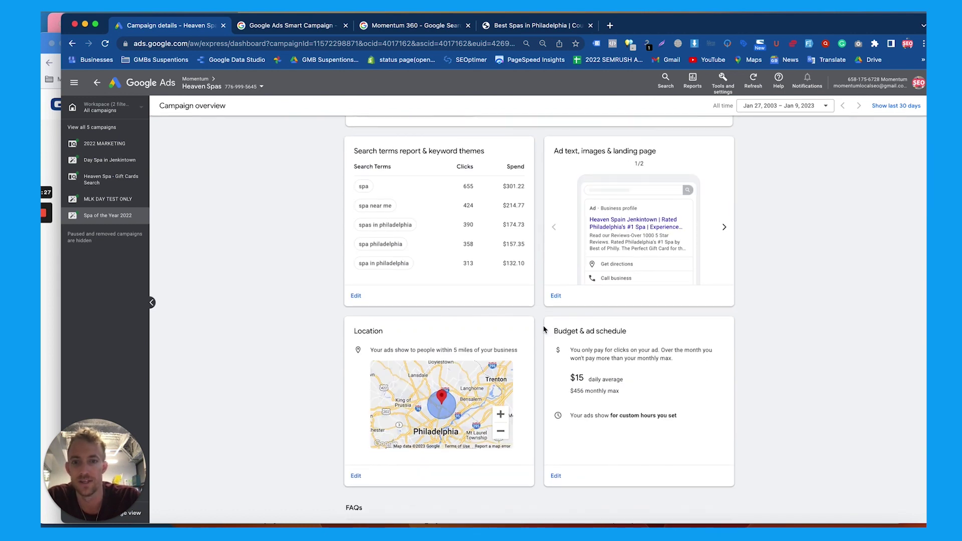
scroll(534, 304, down, 3)
scroll(534, 304, up, 9)
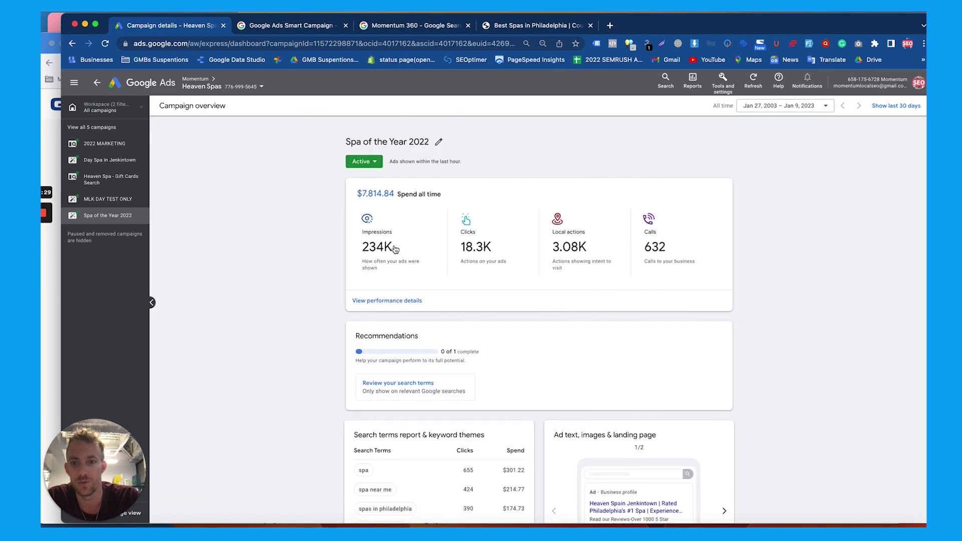